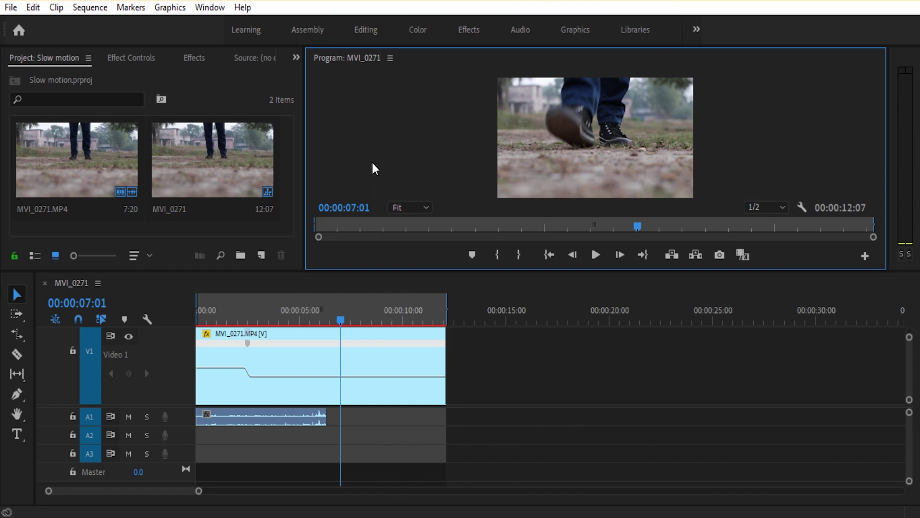
# - Switch the workspace layout to the standard Editing preset
pyautogui.click(372, 30)
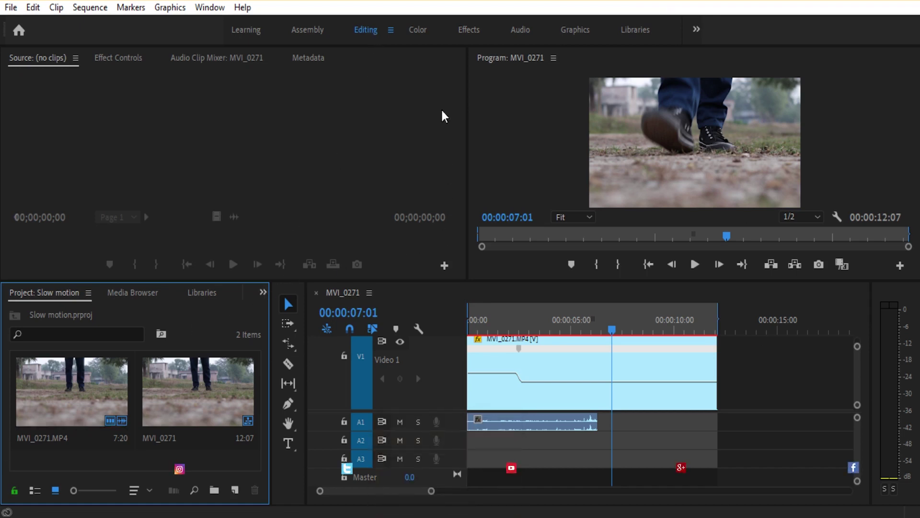
# - Try the Color, Effects and Audio workspaces, dismissing the preset warning
pyautogui.click(415, 29)
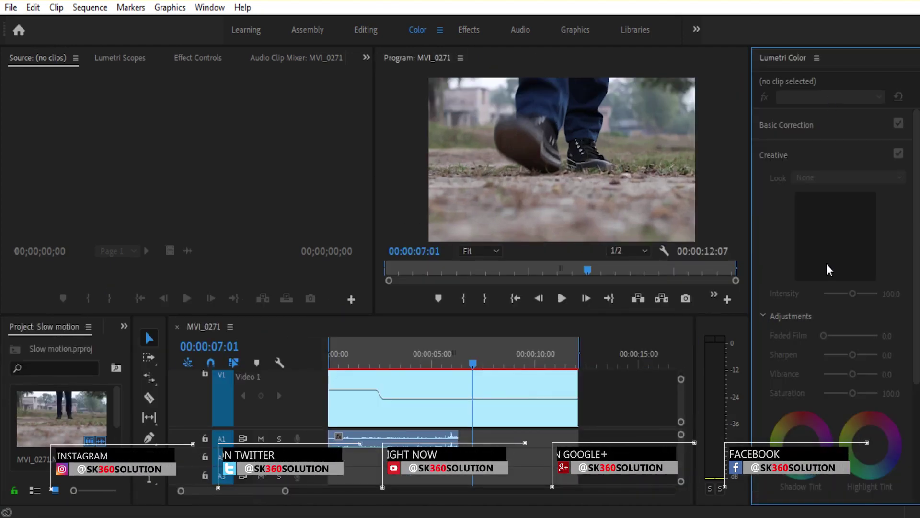
pyautogui.click(469, 29)
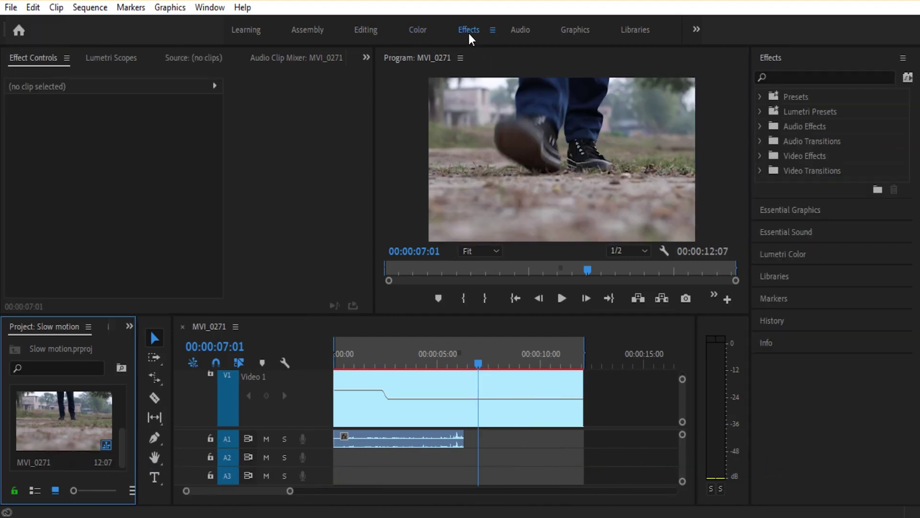
pyautogui.click(524, 34)
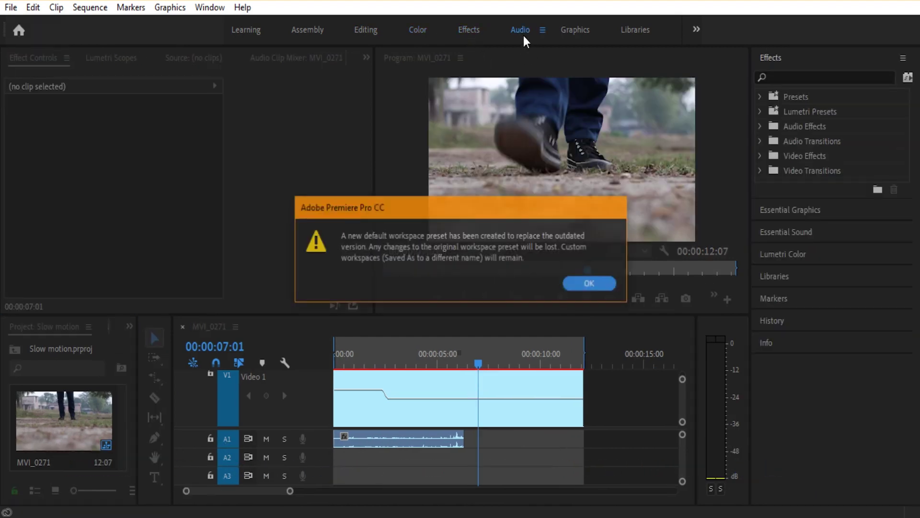
pyautogui.click(592, 285)
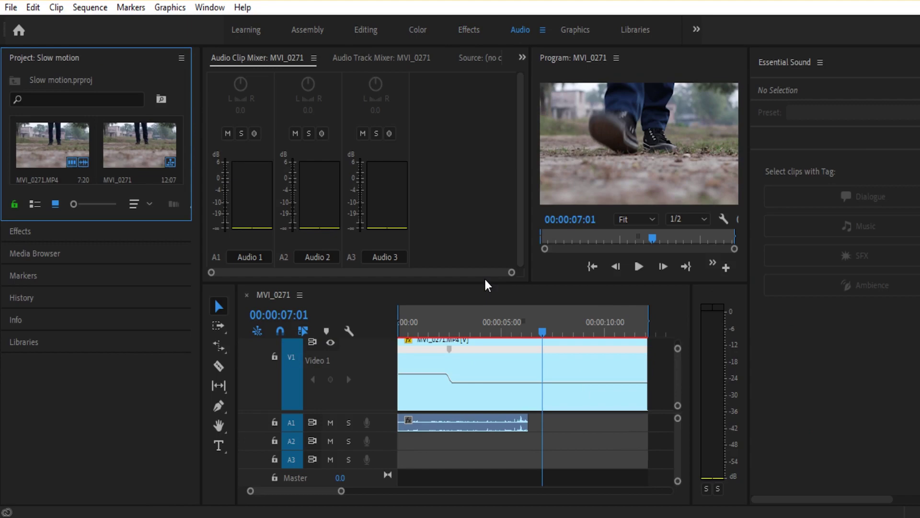
# - Try the Graphics workspace, then choose My Editing from the overflow list
pyautogui.click(576, 30)
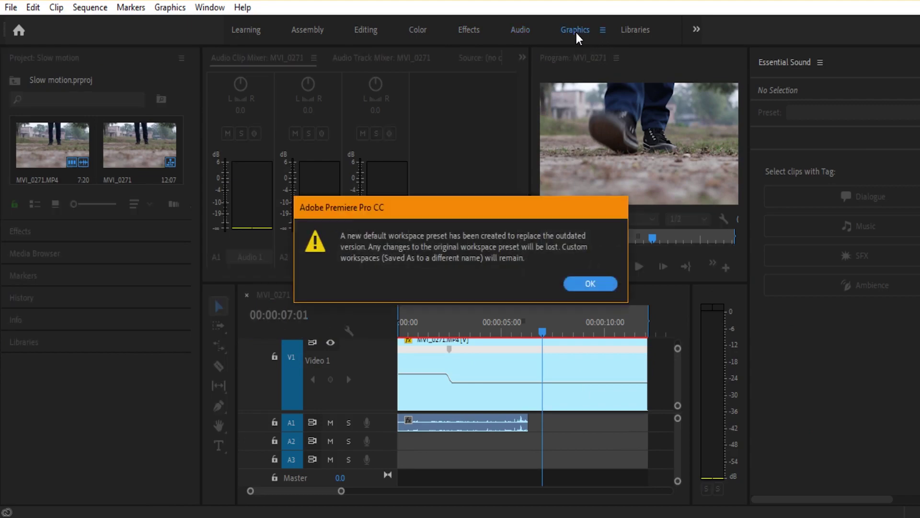
pyautogui.click(585, 285)
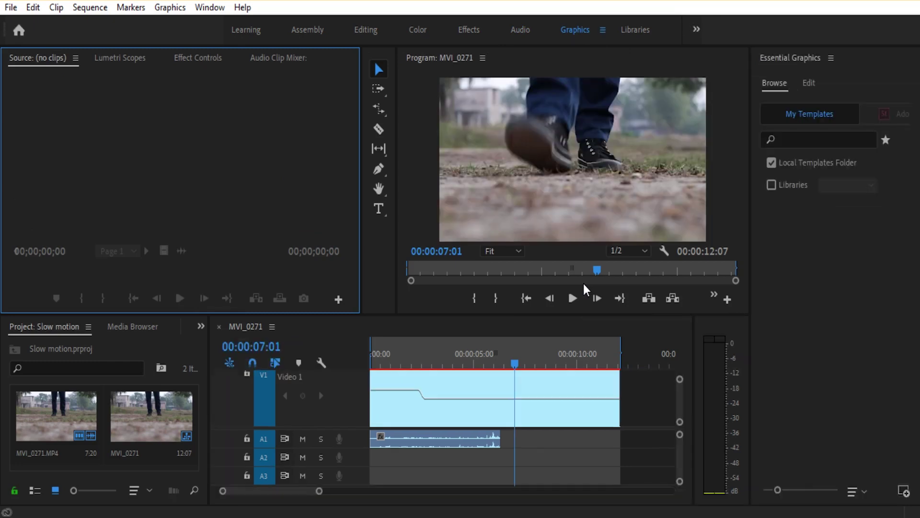
pyautogui.click(696, 29)
pyautogui.click(724, 100)
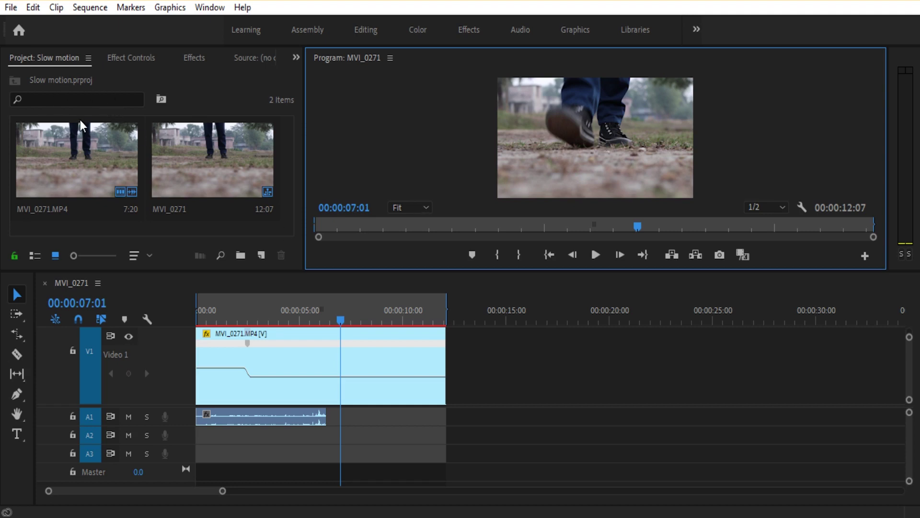
# - Check the Effect Controls, Effects and Source panels, then load MVI_0271.MP4 into the Source monitor
pyautogui.click(188, 102)
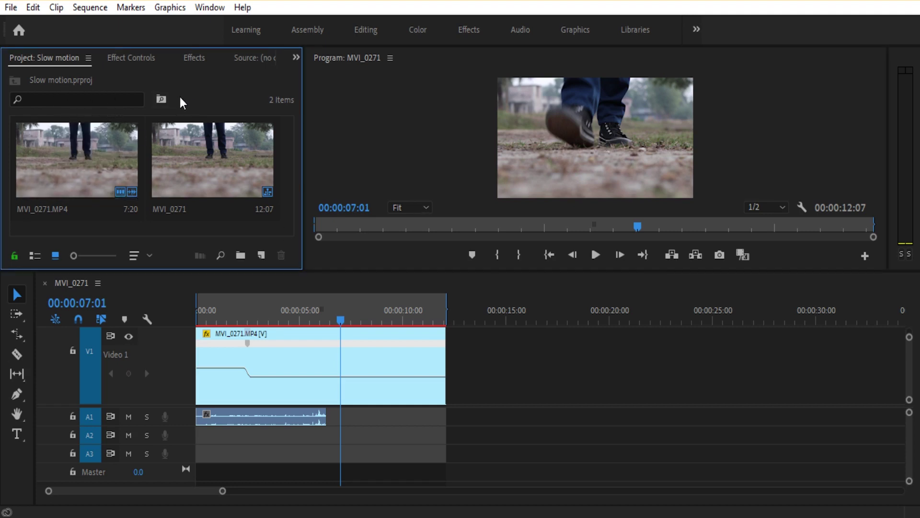
pyautogui.click(142, 57)
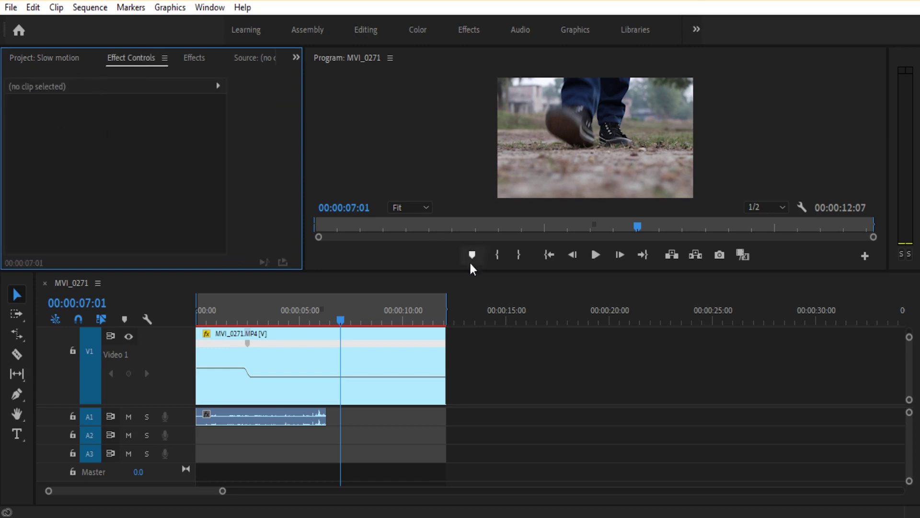
pyautogui.click(378, 383)
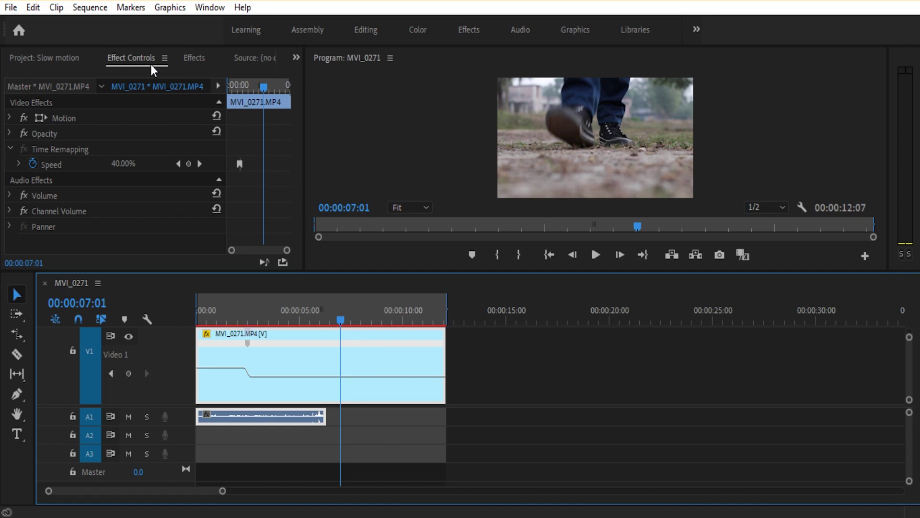
pyautogui.click(201, 59)
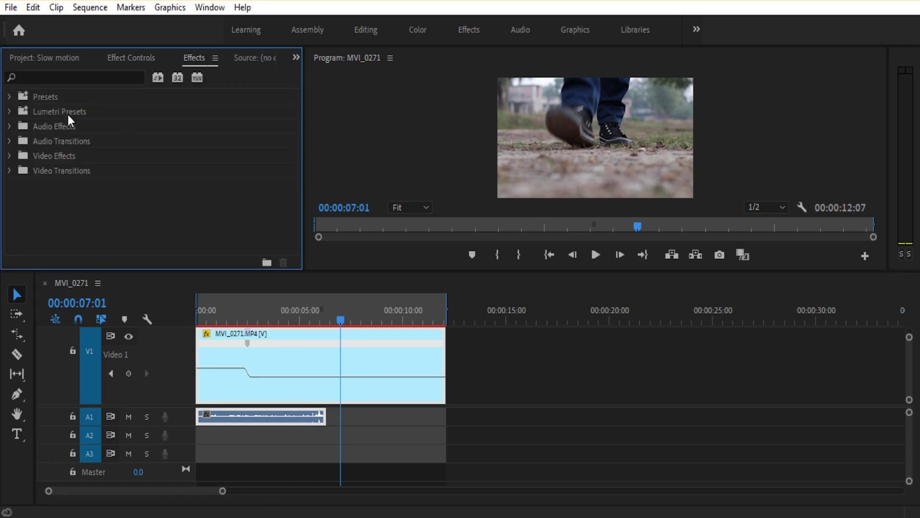
pyautogui.click(253, 58)
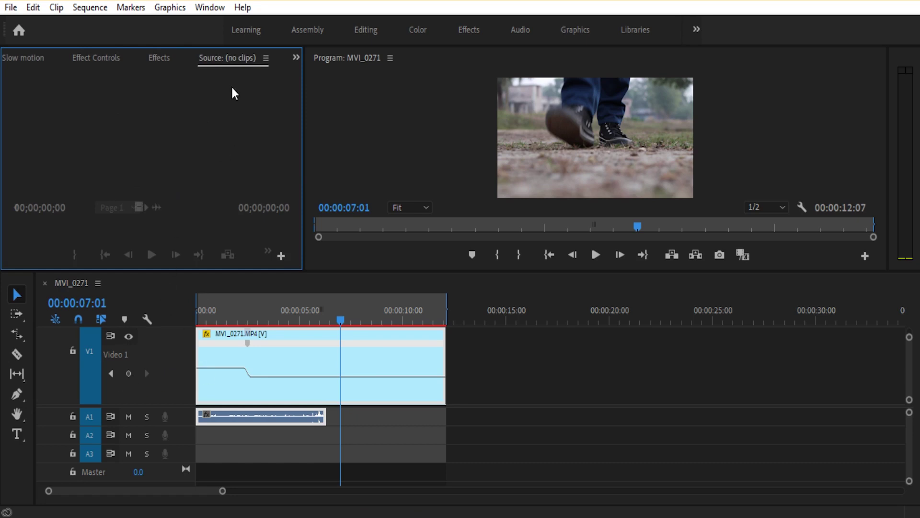
pyautogui.click(33, 57)
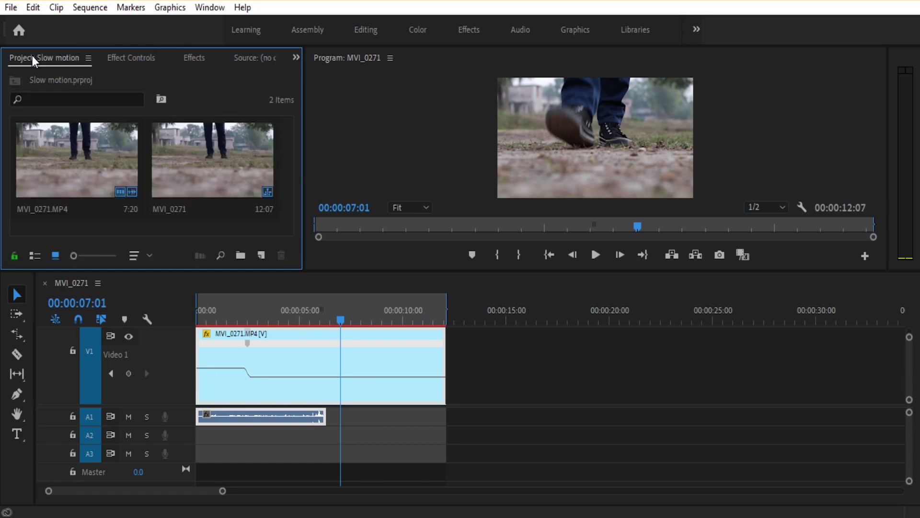
pyautogui.doubleClick(101, 160)
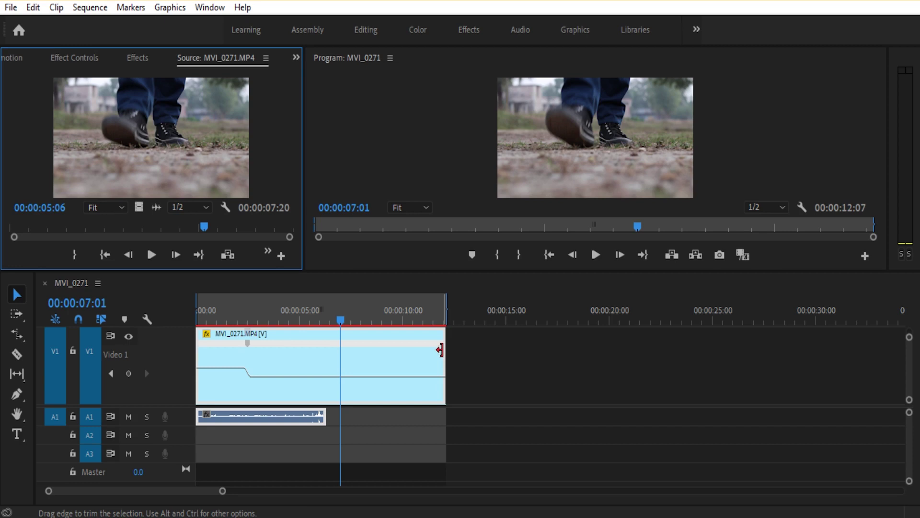
# - Return to the Editing workspace and close the History and Markers panels
pyautogui.click(365, 29)
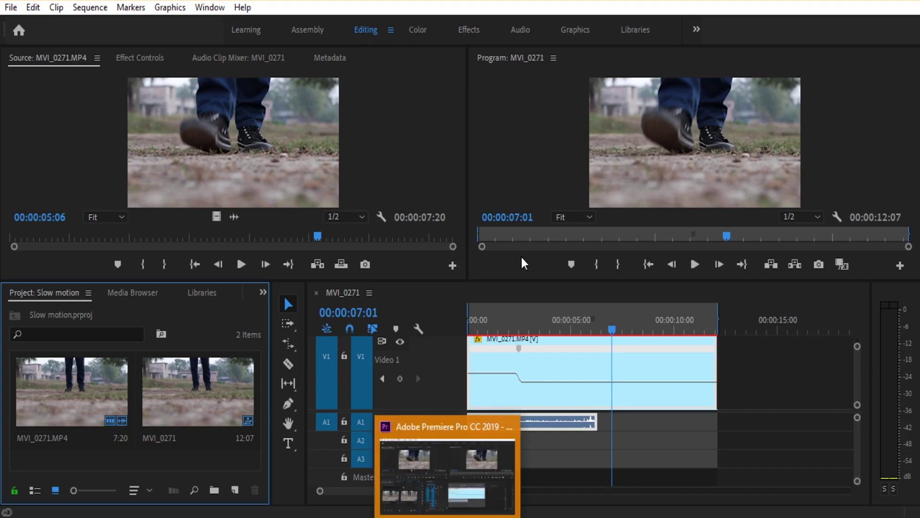
pyautogui.click(262, 291)
pyautogui.click(293, 406)
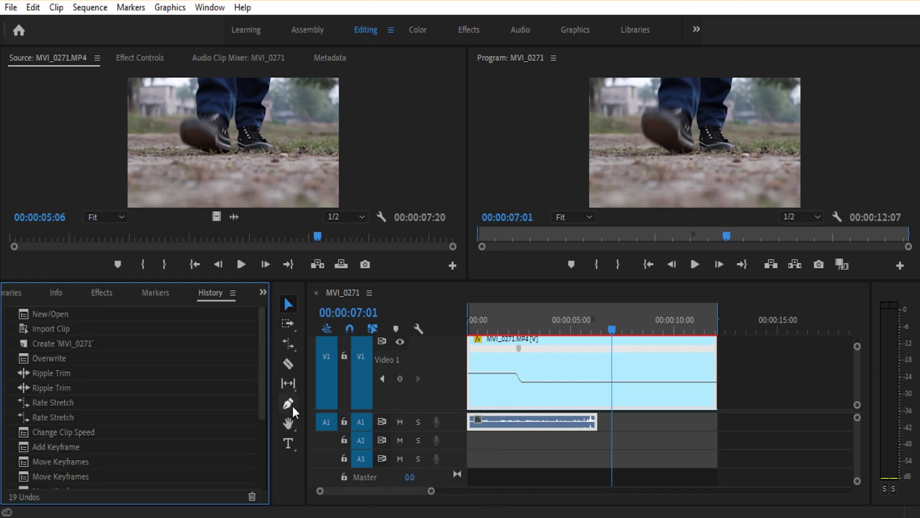
pyautogui.rightClick(209, 294)
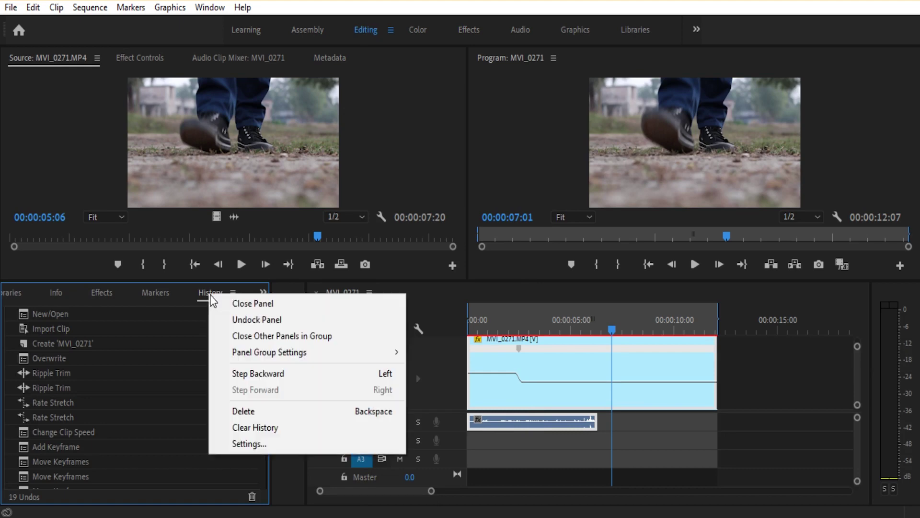
pyautogui.click(264, 307)
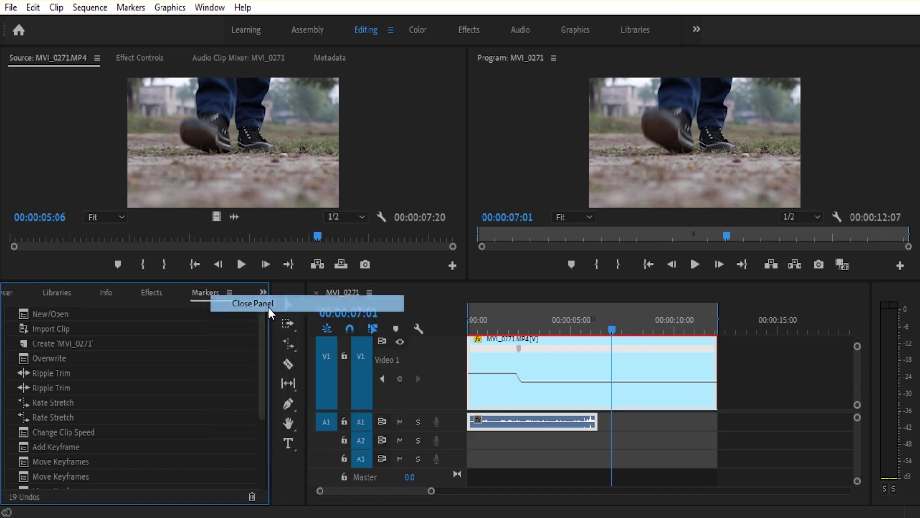
pyautogui.rightClick(202, 293)
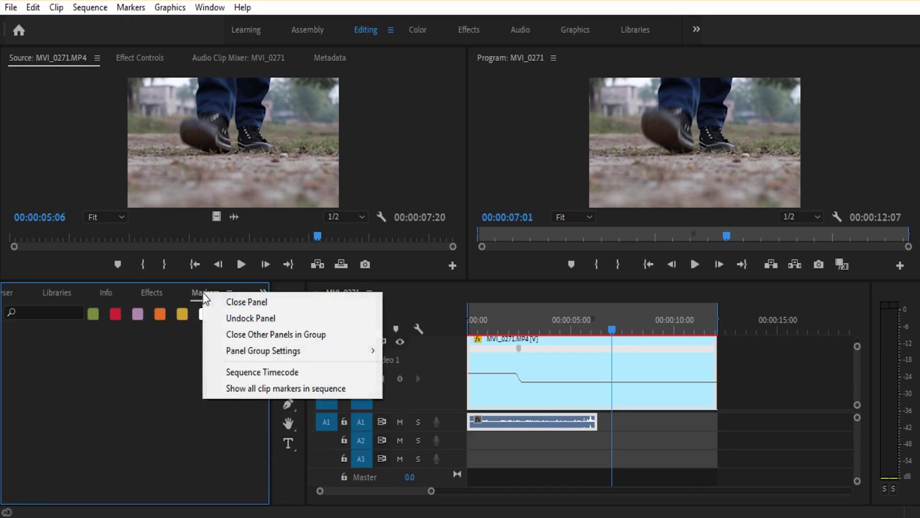
pyautogui.click(239, 300)
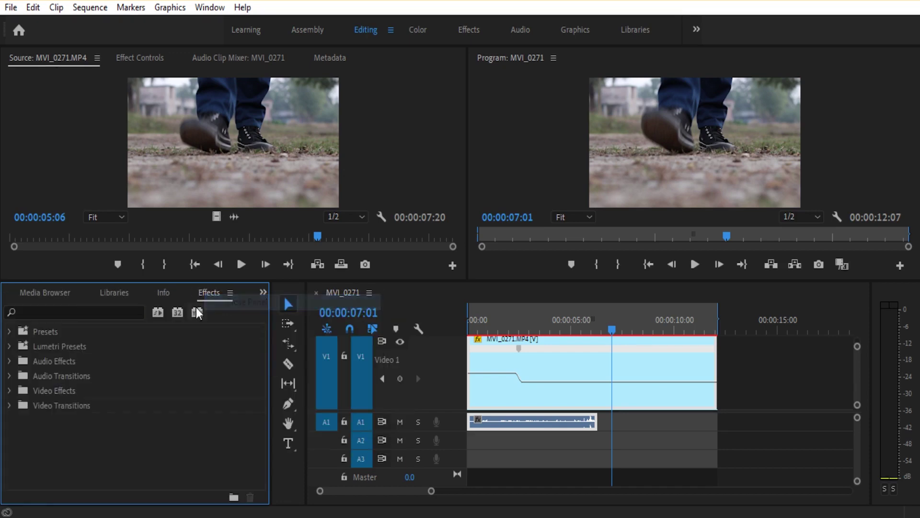
# - Close the Info, Libraries and Media Browser panels, leaving Project and Effects grouped
pyautogui.click(166, 293)
pyautogui.rightClick(165, 293)
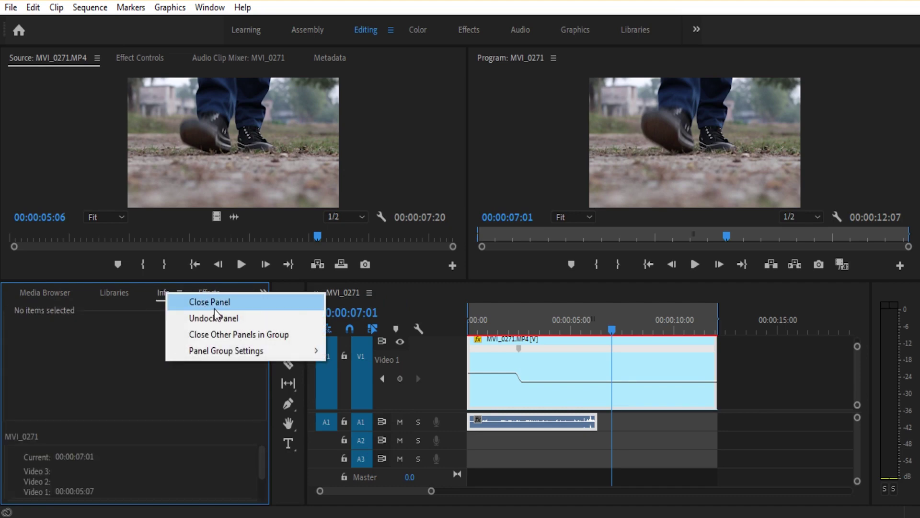
pyautogui.click(215, 307)
pyautogui.click(156, 293)
pyautogui.rightClick(156, 292)
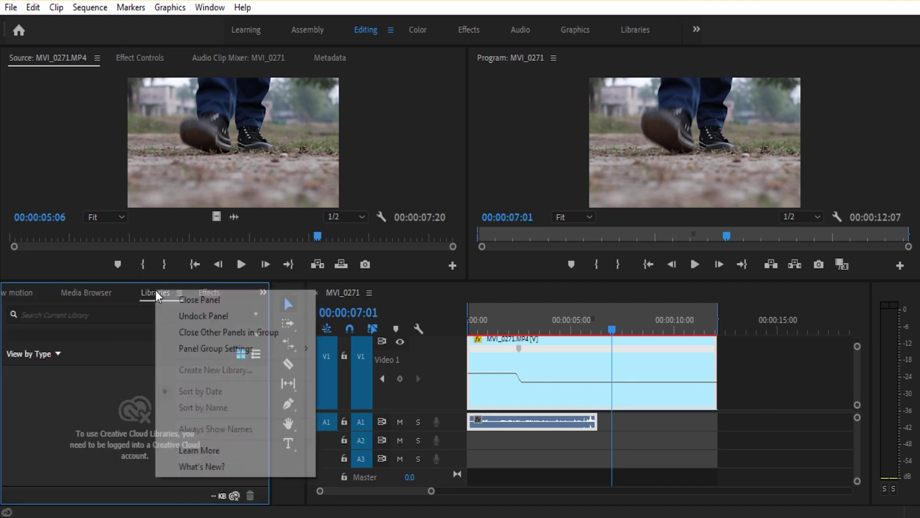
pyautogui.click(214, 302)
pyautogui.click(134, 293)
pyautogui.rightClick(133, 291)
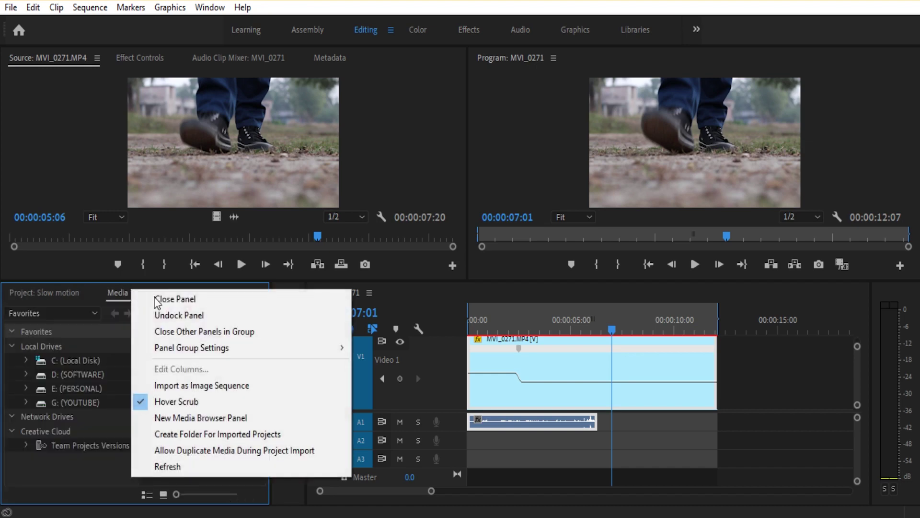
pyautogui.click(207, 299)
pyautogui.click(60, 294)
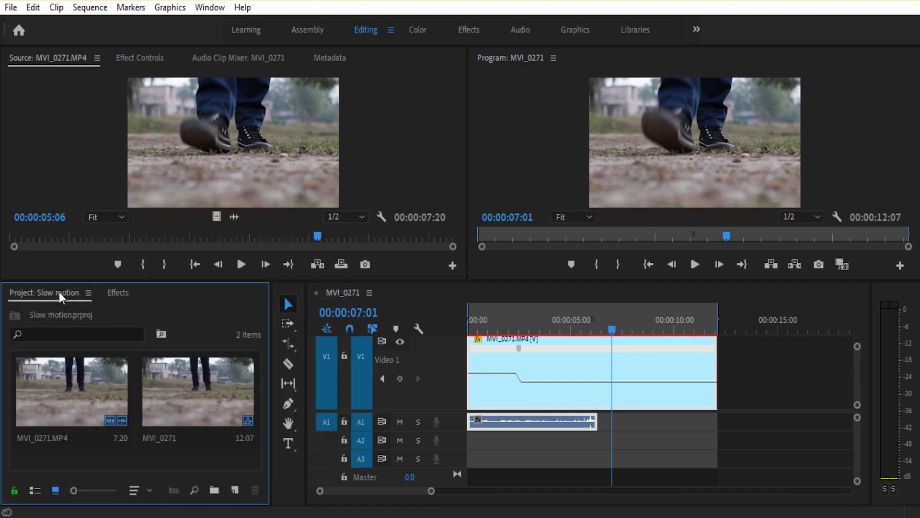
pyautogui.click(116, 294)
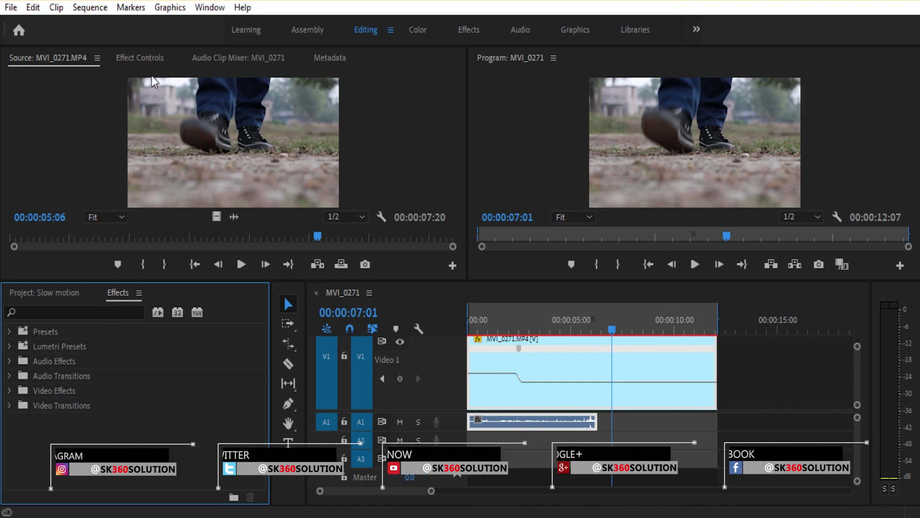
# - Close the Metadata and Audio Clip Mixer tabs from the Source and Effect Controls group
pyautogui.click(151, 55)
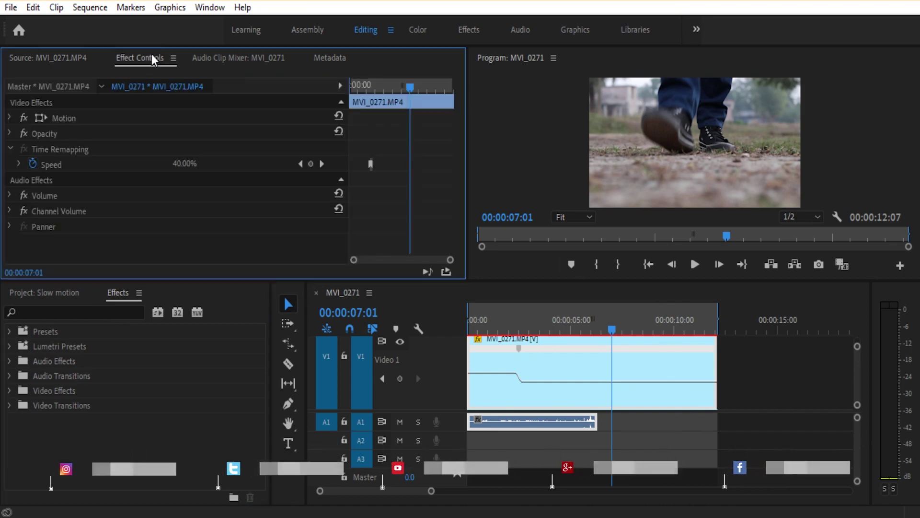
pyautogui.click(237, 58)
pyautogui.click(338, 58)
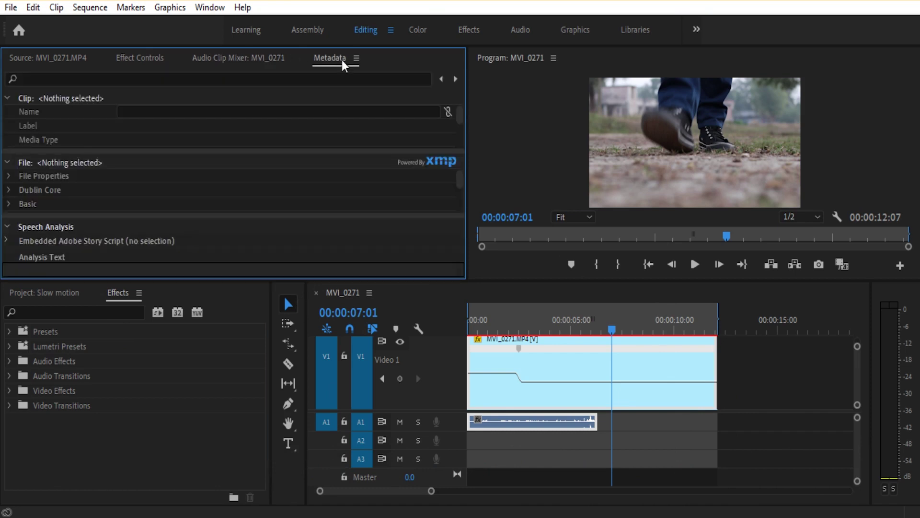
pyautogui.rightClick(339, 60)
pyautogui.click(368, 71)
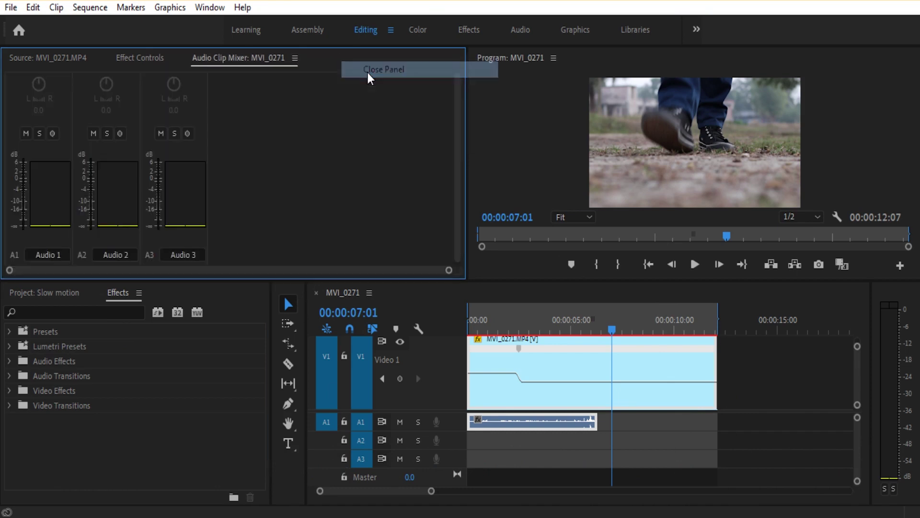
pyautogui.rightClick(246, 58)
pyautogui.click(283, 68)
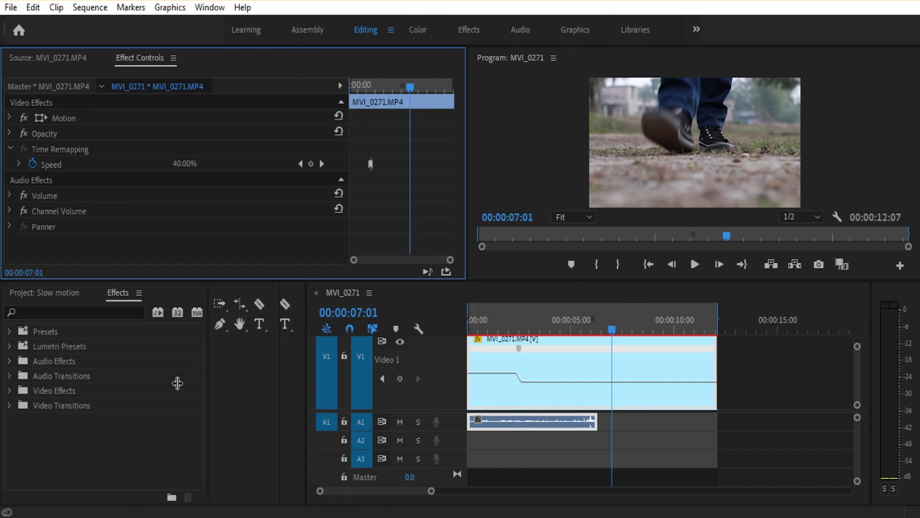
# - Shrink the Effects and Tools panels, save the project, and dock Program beside Effect Controls
pyautogui.moveTo(272, 377); pyautogui.dragTo(81, 377)
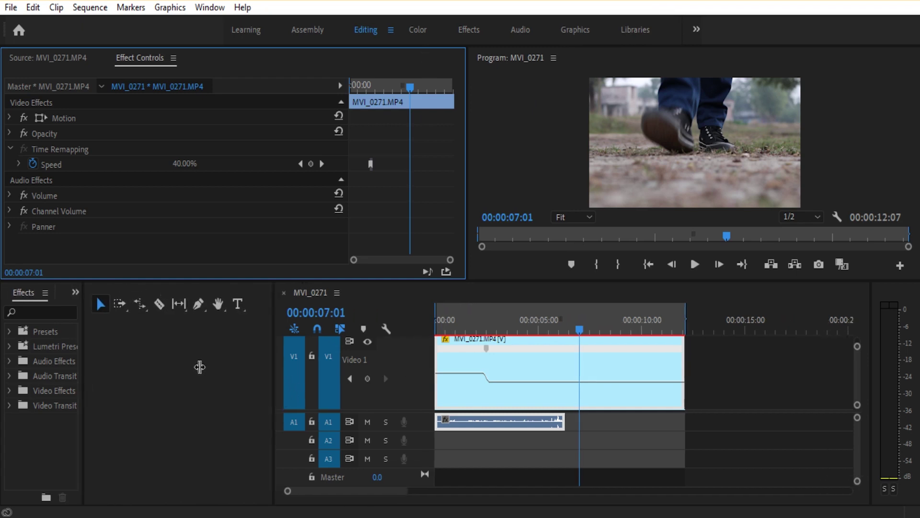
pyautogui.moveTo(307, 369); pyautogui.dragTo(143, 369)
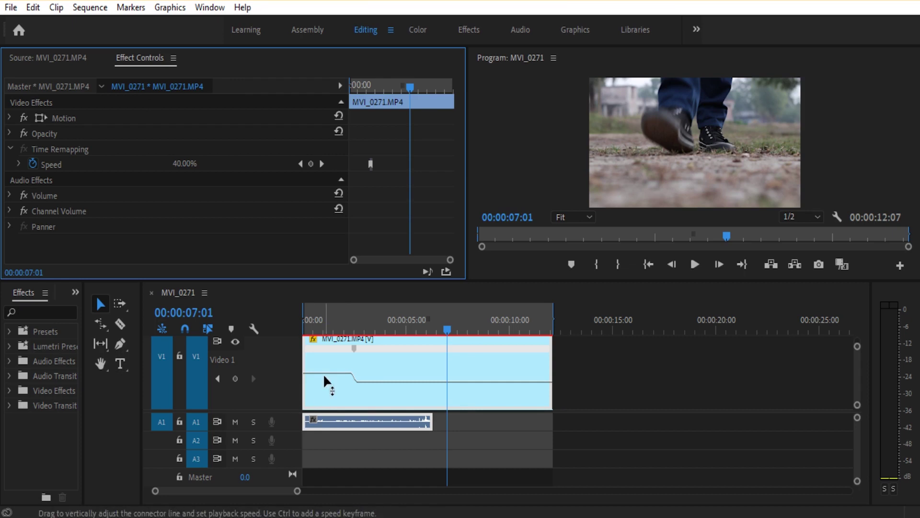
pyautogui.hotkey('ctrl', 's')
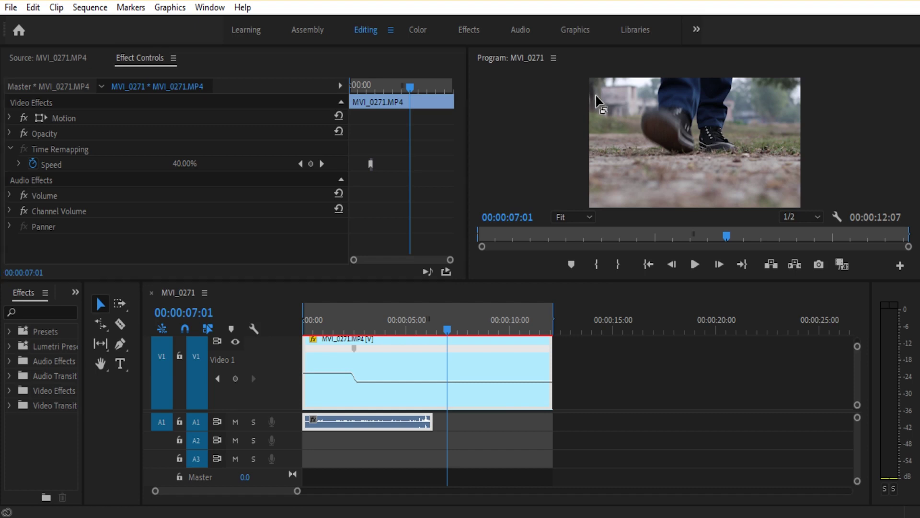
pyautogui.moveTo(599, 65)
pyautogui.mouseDown()
pyautogui.moveTo(458, 140)
pyautogui.moveTo(616, 53)
pyautogui.moveTo(161, 339)
pyautogui.mouseUp()
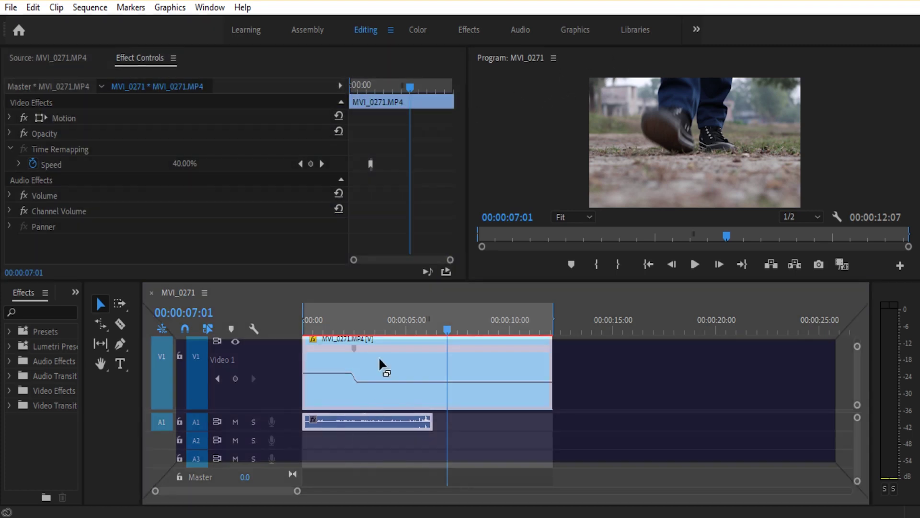
pyautogui.moveTo(161, 344)
pyautogui.mouseDown()
pyautogui.moveTo(309, 362)
pyautogui.moveTo(134, 342)
pyautogui.moveTo(231, 64)
pyautogui.mouseUp()
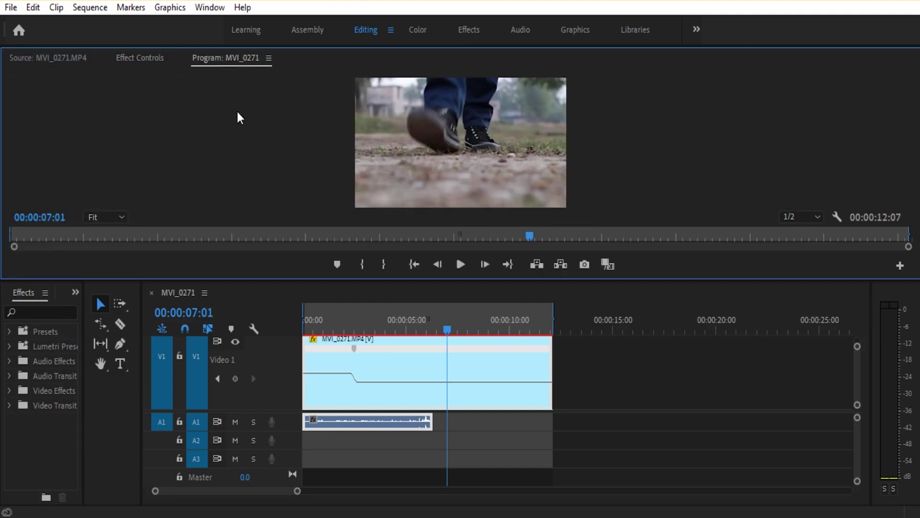
# - Drag the Program monitor out of the top-left group into its own right-hand frame
pyautogui.moveTo(220, 62); pyautogui.dragTo(669, 71)
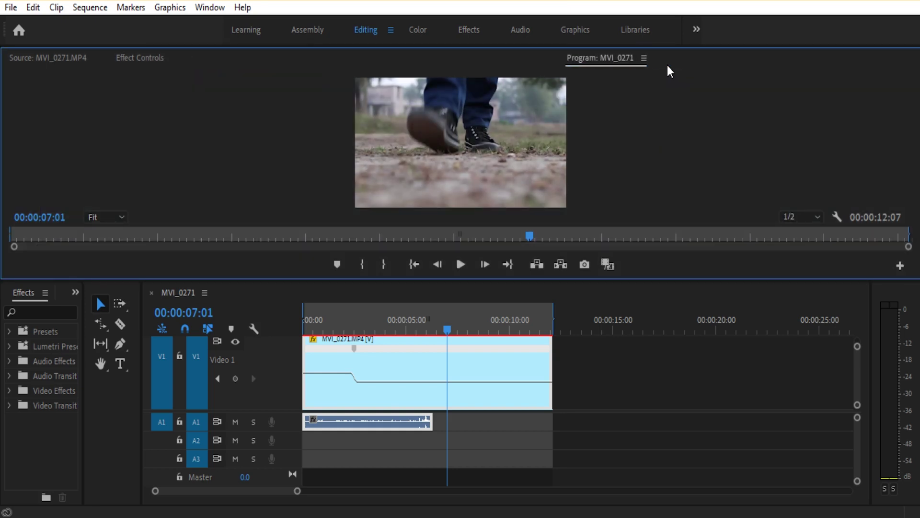
pyautogui.moveTo(260, 74); pyautogui.dragTo(651, 164)
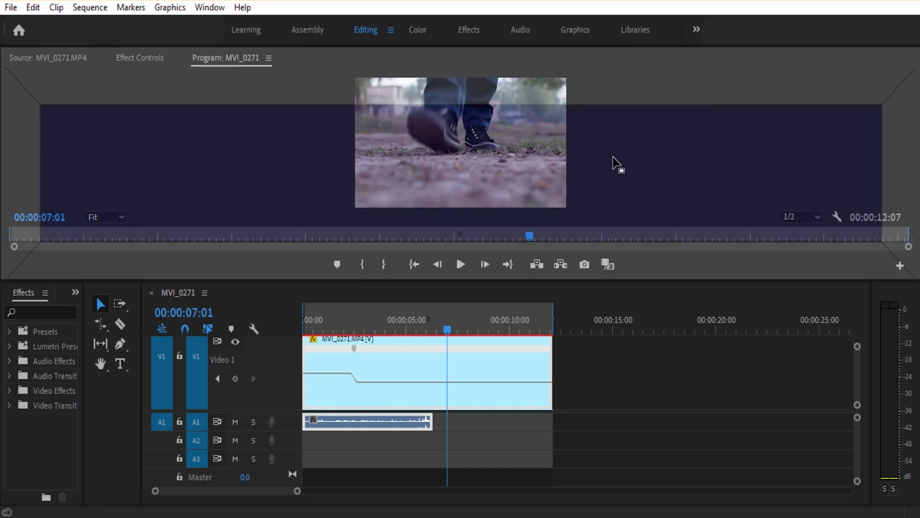
pyautogui.moveTo(229, 59); pyautogui.dragTo(887, 115)
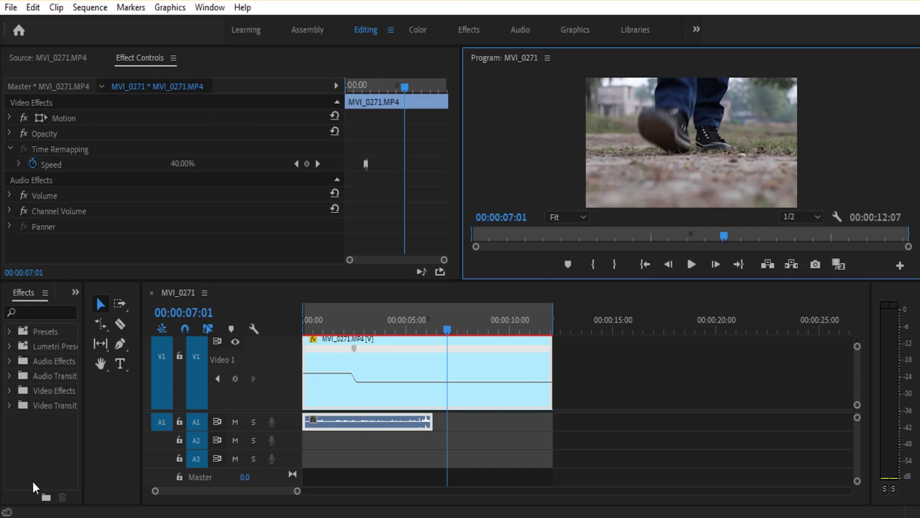
# - Widen the Effects panel and carry its group up to dock beside Effect Controls
pyautogui.click(37, 465)
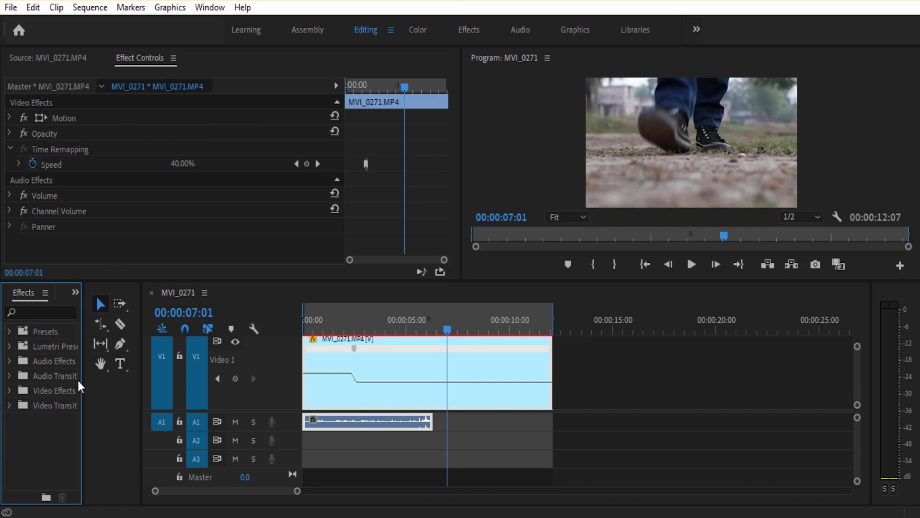
pyautogui.moveTo(82, 378); pyautogui.dragTo(184, 378)
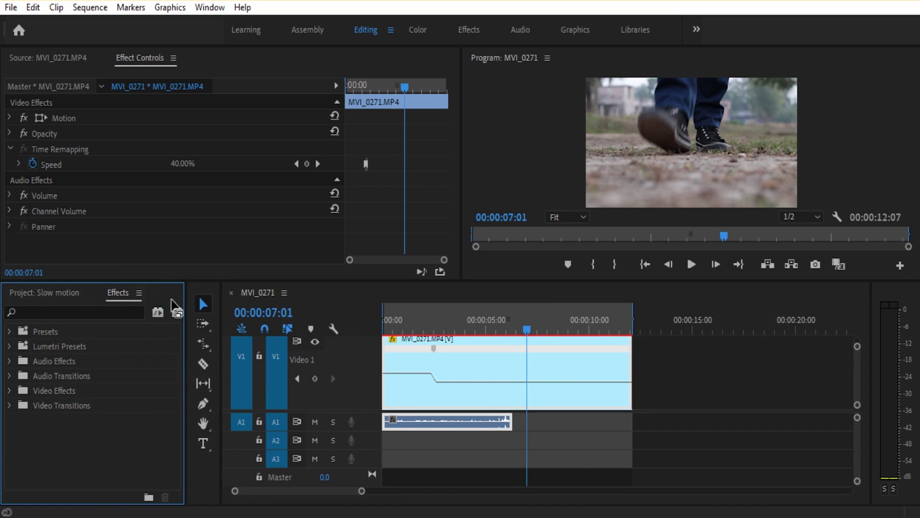
pyautogui.moveTo(158, 301)
pyautogui.mouseDown()
pyautogui.moveTo(192, 259)
pyautogui.moveTo(15, 182)
pyautogui.mouseUp()
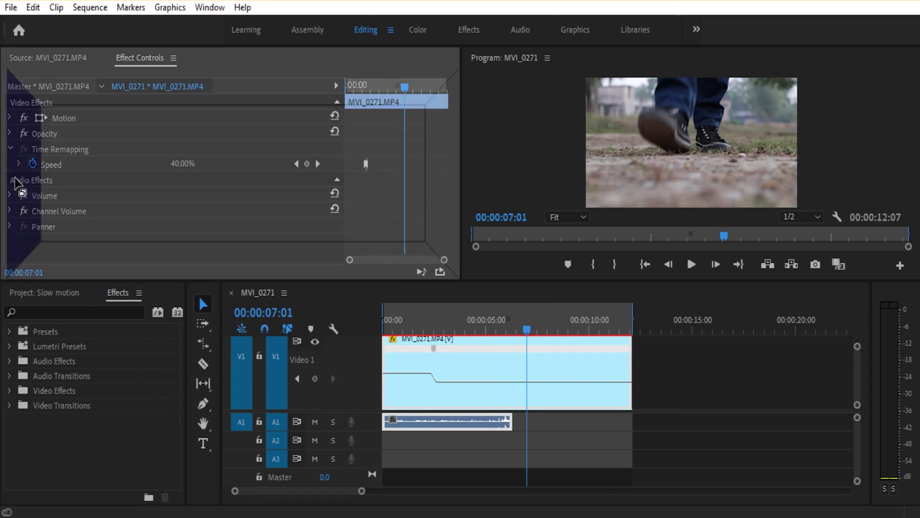
pyautogui.moveTo(15, 182)
pyautogui.mouseDown()
pyautogui.moveTo(82, 153)
pyautogui.moveTo(19, 161)
pyautogui.mouseUp()
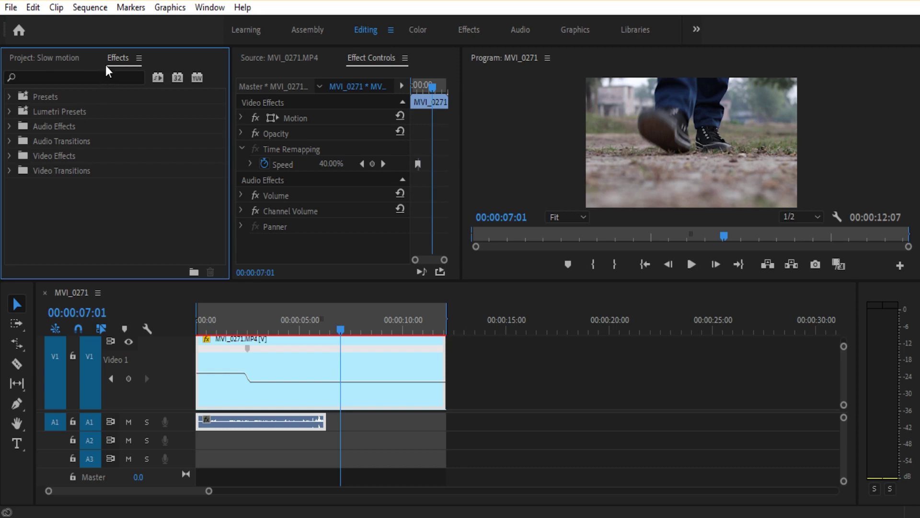
pyautogui.moveTo(117, 58); pyautogui.dragTo(434, 62)
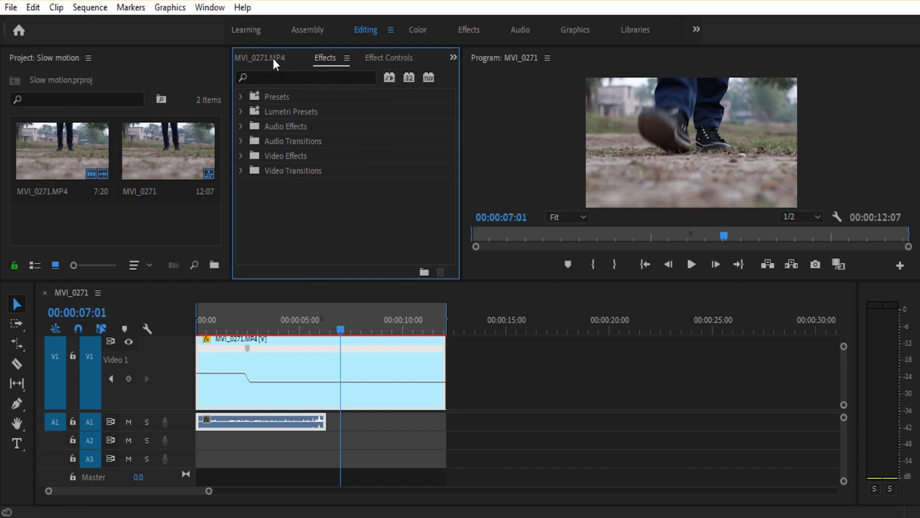
# - Dock the Source monitor, Effects and Effect Controls into the top-left group
pyautogui.moveTo(274, 58); pyautogui.dragTo(148, 61)
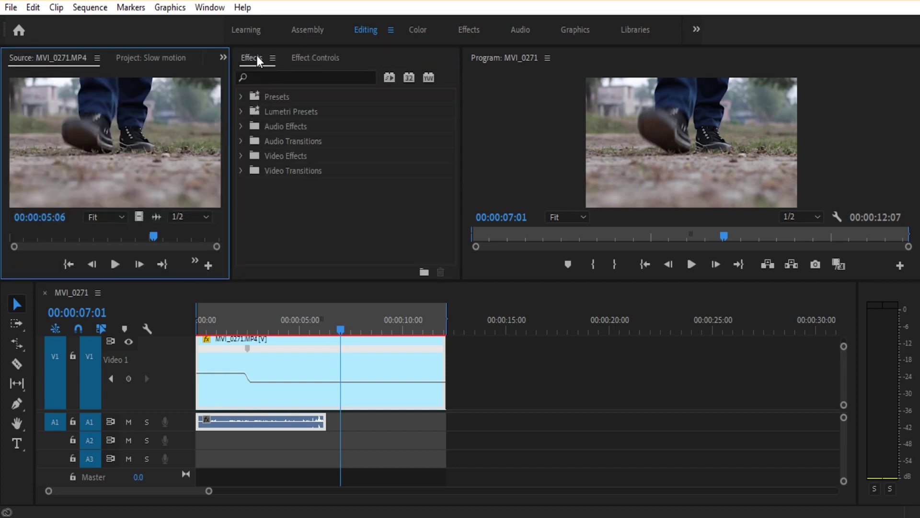
pyautogui.moveTo(252, 53); pyautogui.dragTo(144, 58)
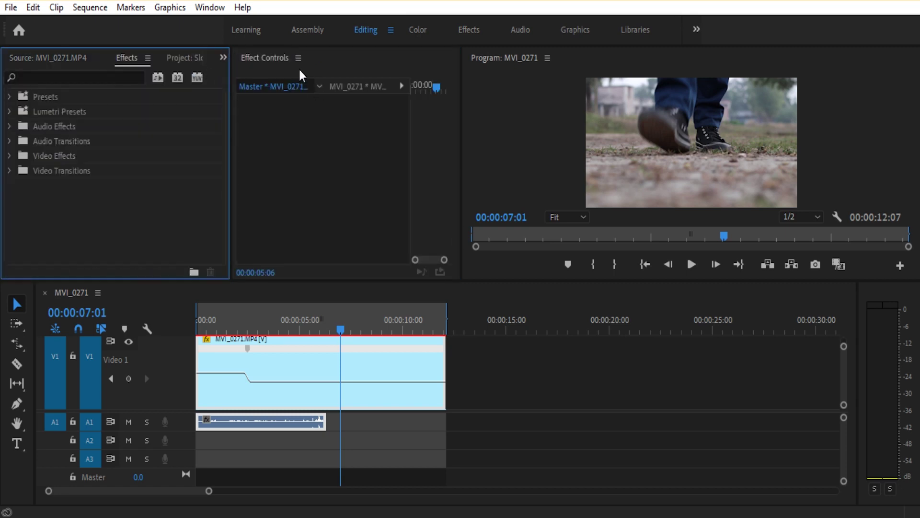
pyautogui.moveTo(272, 57); pyautogui.dragTo(329, 72)
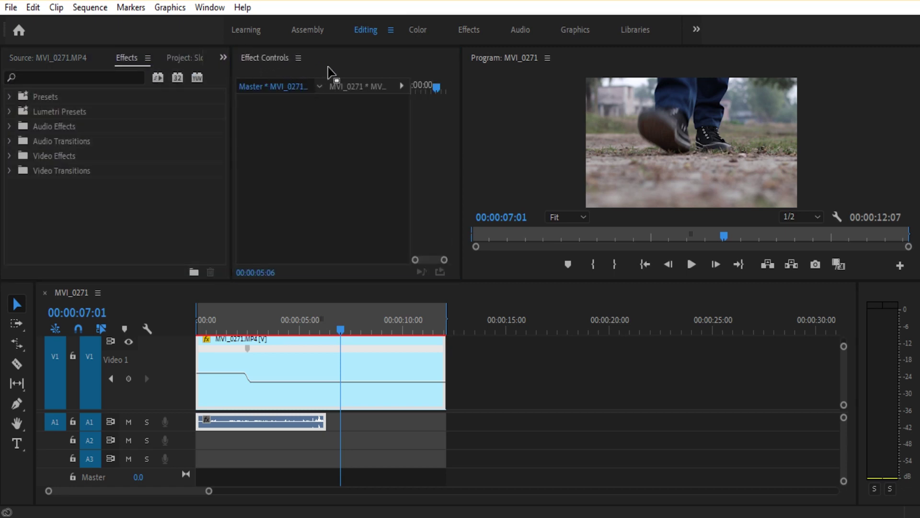
pyautogui.moveTo(329, 72); pyautogui.dragTo(161, 65)
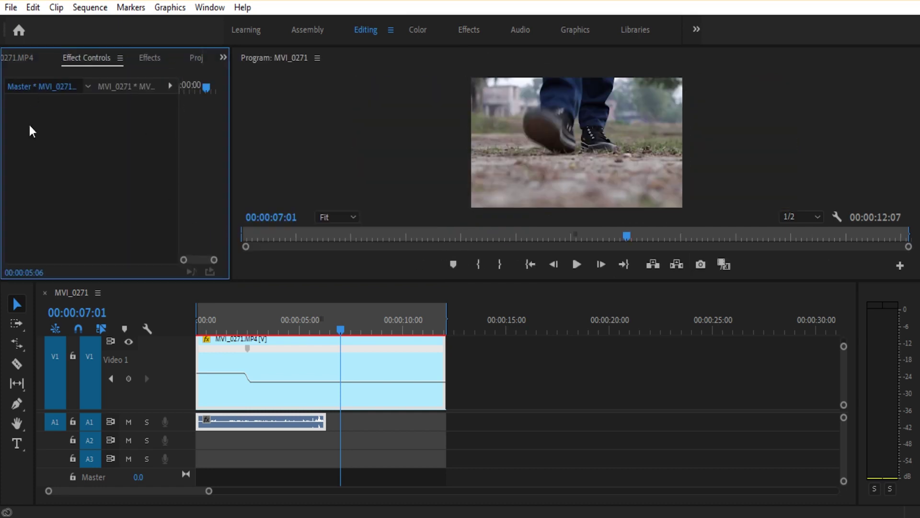
# - Widen the top-left group and move the Effects tab next to Effect Controls
pyautogui.click(21, 54)
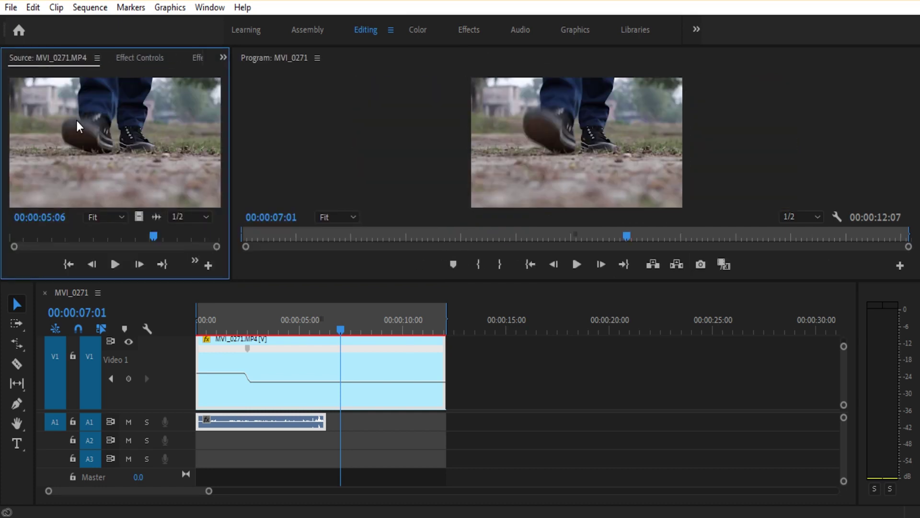
pyautogui.click(154, 58)
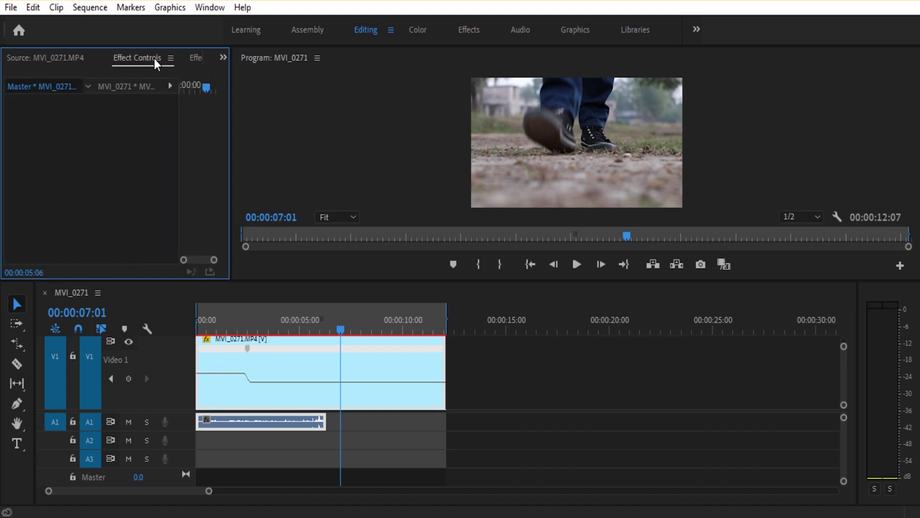
pyautogui.click(193, 55)
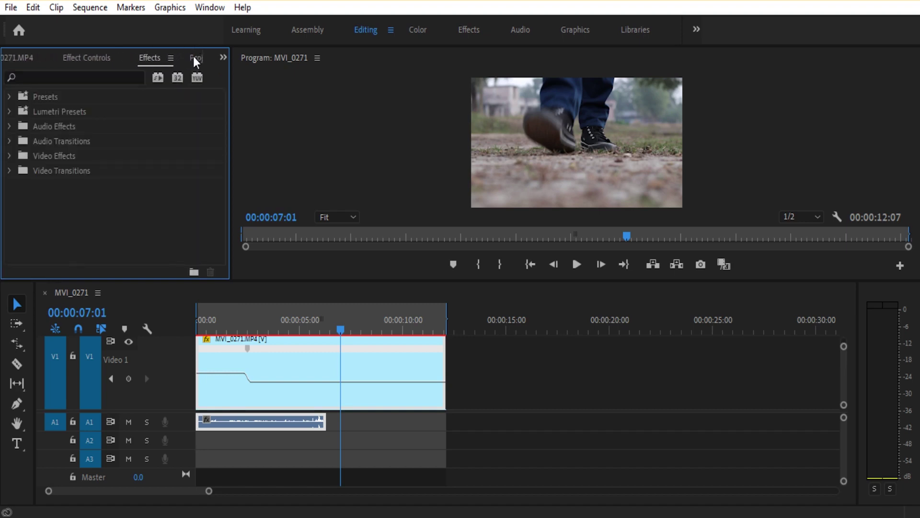
pyautogui.click(195, 59)
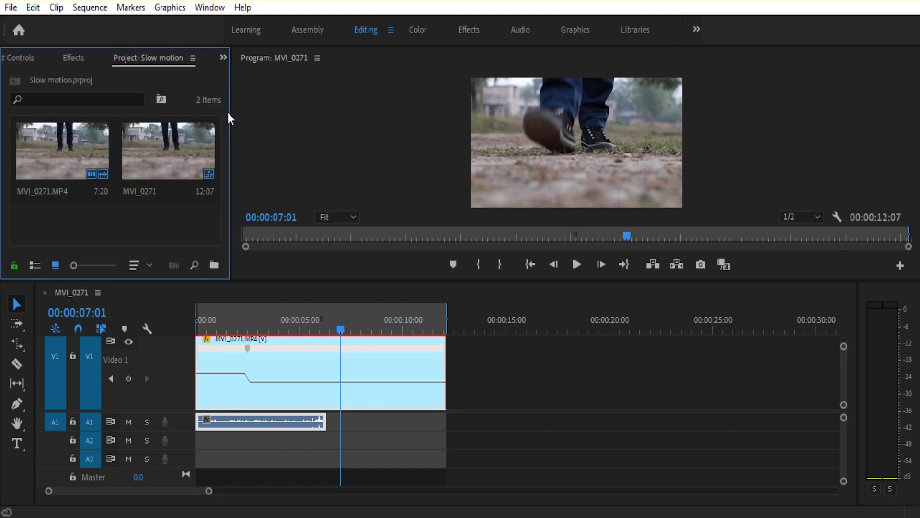
pyautogui.moveTo(230, 107); pyautogui.dragTo(291, 108)
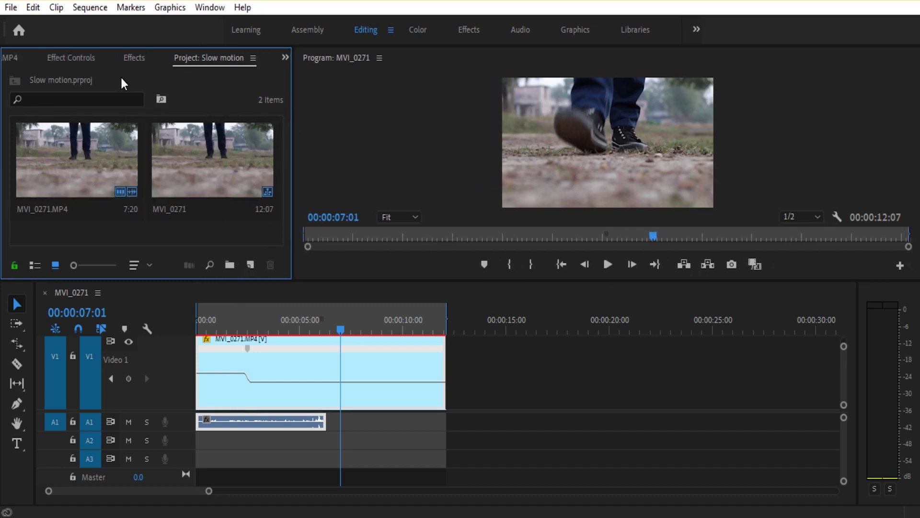
pyautogui.click(76, 58)
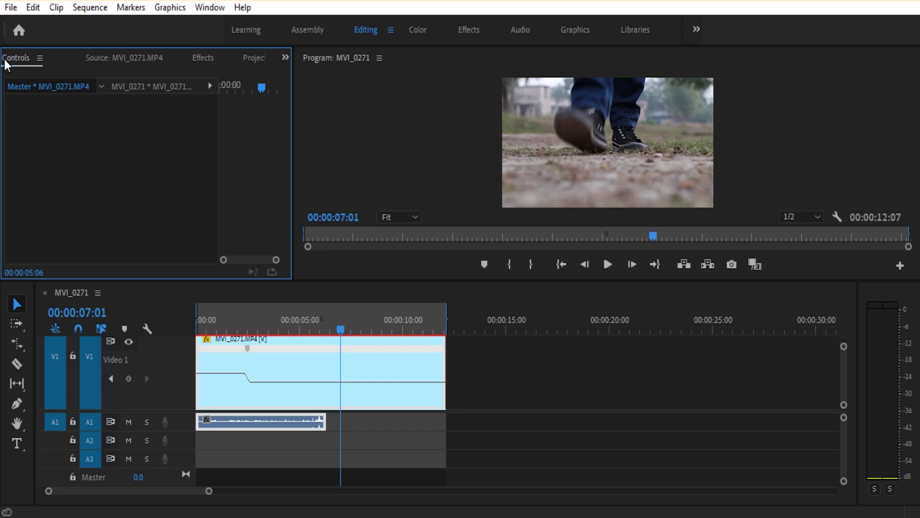
pyautogui.moveTo(189, 57); pyautogui.dragTo(80, 57)
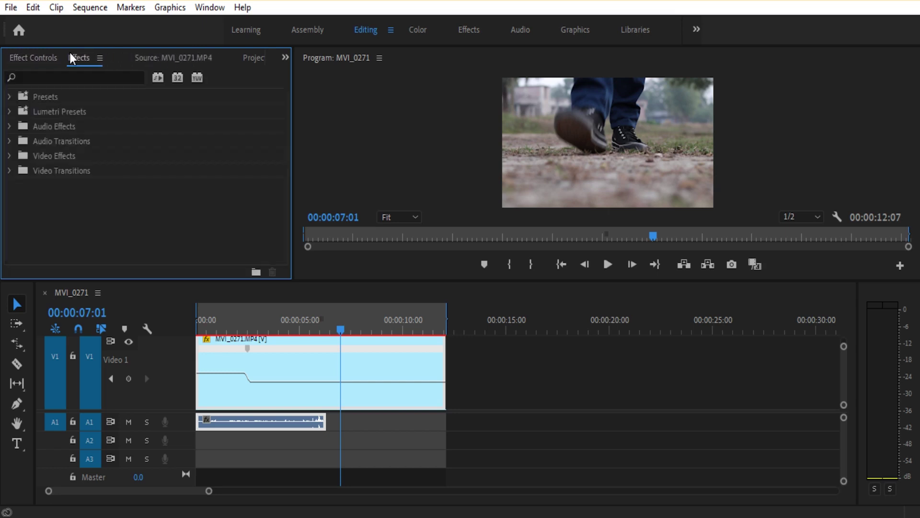
pyautogui.click(176, 56)
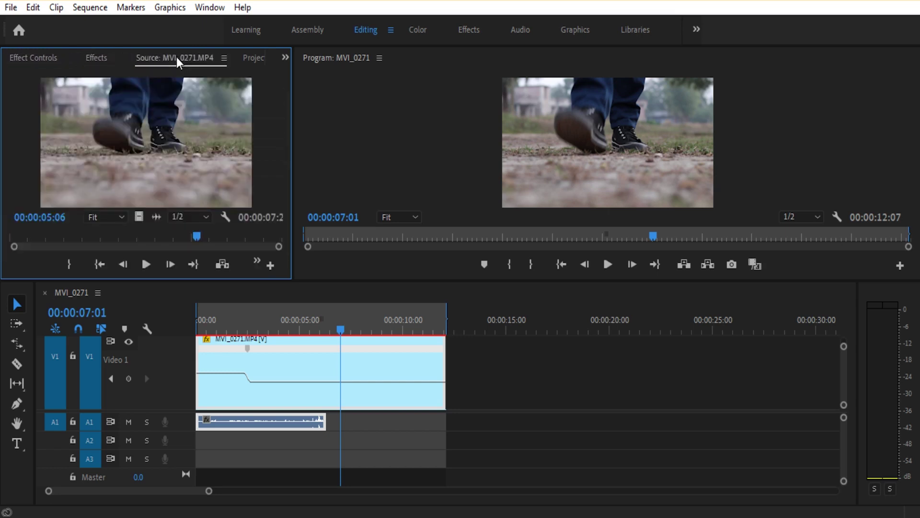
pyautogui.click(250, 58)
pyautogui.click(28, 60)
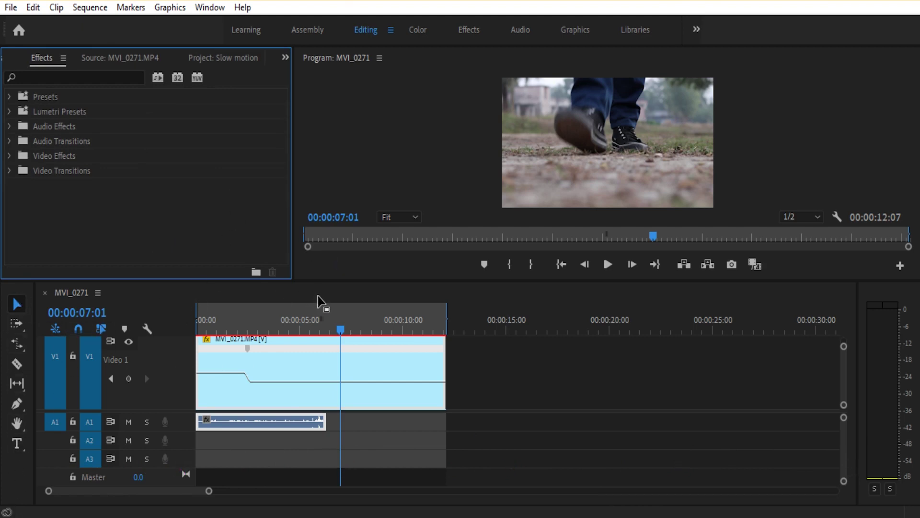
# - Re-dock the timeline along the bottom, enlarge the Program monitor and stretch the timeline across
pyautogui.moveTo(318, 301)
pyautogui.mouseDown()
pyautogui.moveTo(845, 50)
pyautogui.moveTo(774, 65)
pyautogui.moveTo(789, 147)
pyautogui.moveTo(889, 148)
pyautogui.mouseUp()
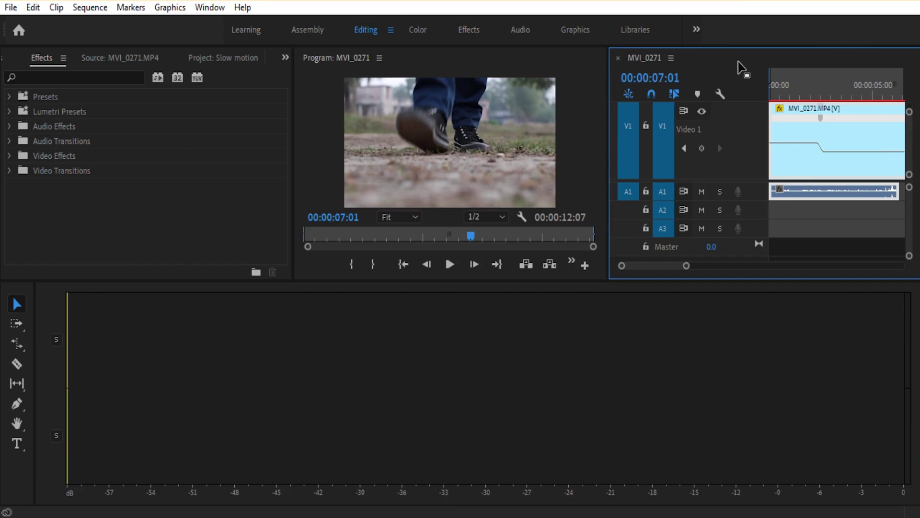
pyautogui.moveTo(745, 61)
pyautogui.mouseDown()
pyautogui.moveTo(53, 322)
pyautogui.moveTo(585, 312)
pyautogui.mouseUp()
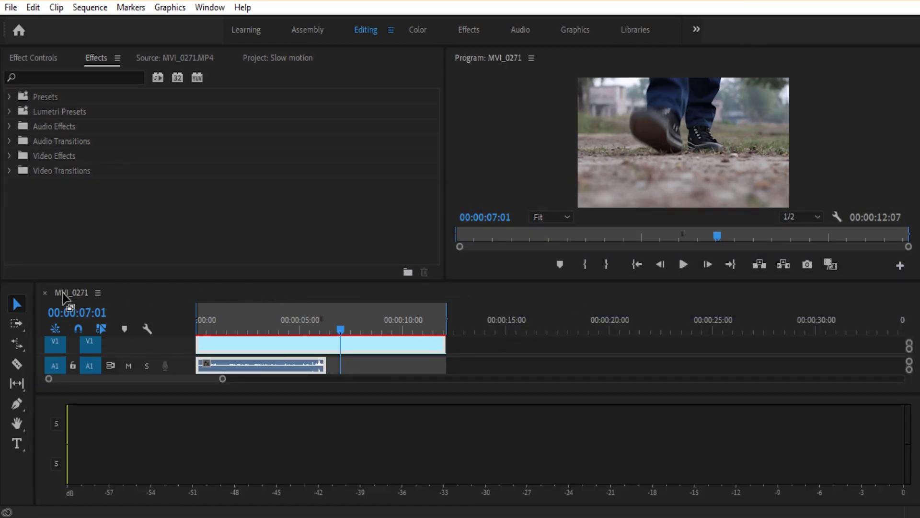
pyautogui.moveTo(64, 292); pyautogui.dragTo(31, 325)
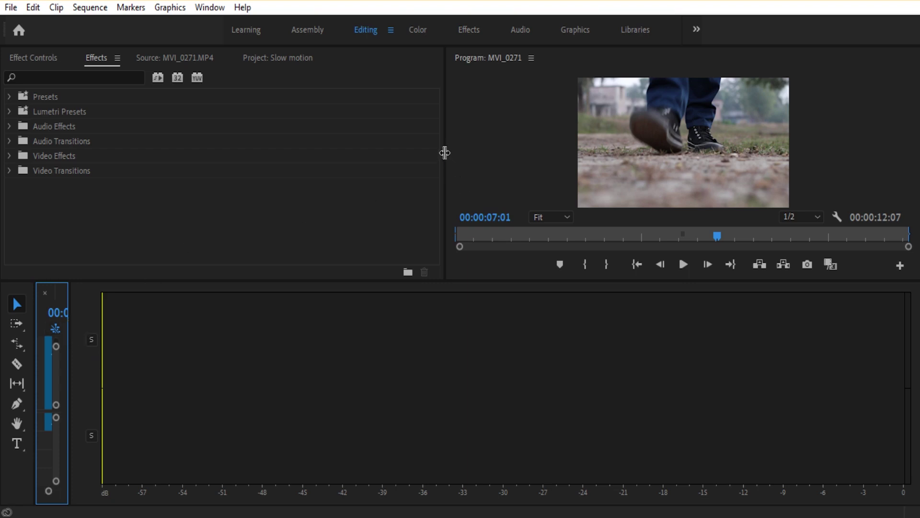
pyautogui.moveTo(445, 153); pyautogui.dragTo(171, 171)
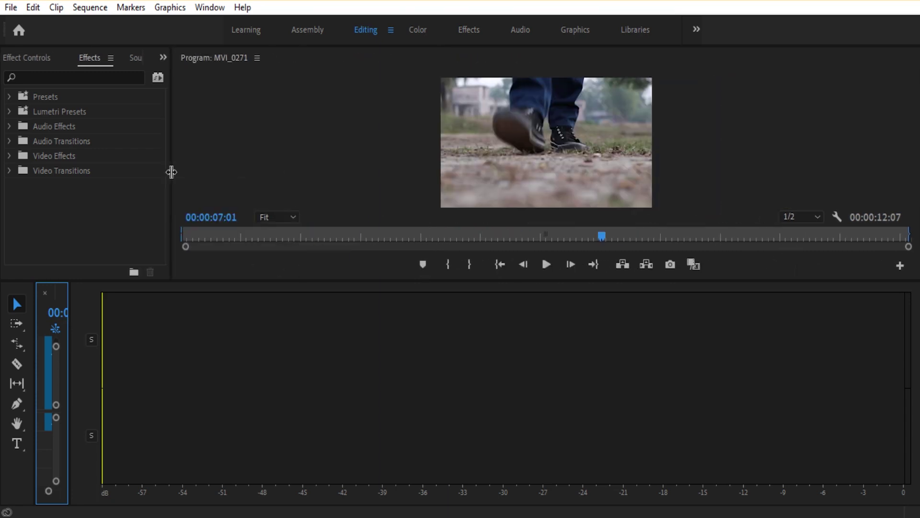
pyautogui.moveTo(68, 350); pyautogui.dragTo(886, 431)
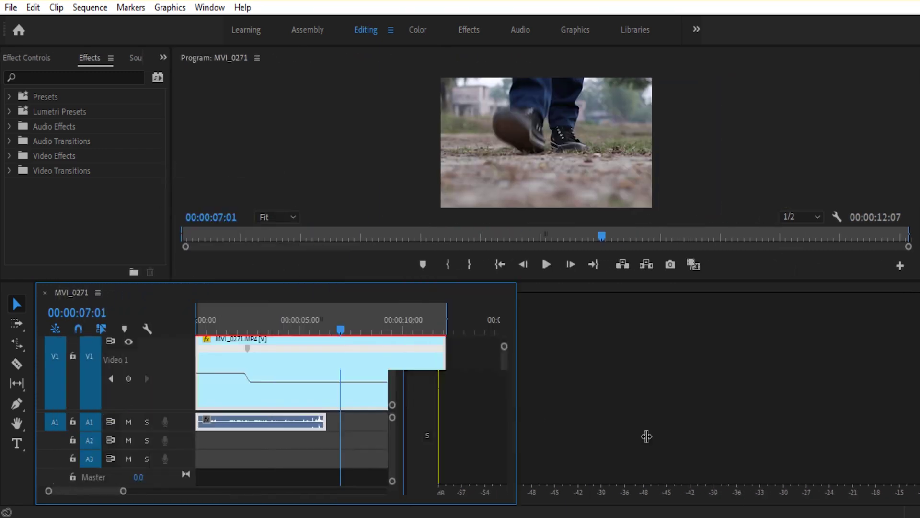
pyautogui.click(27, 370)
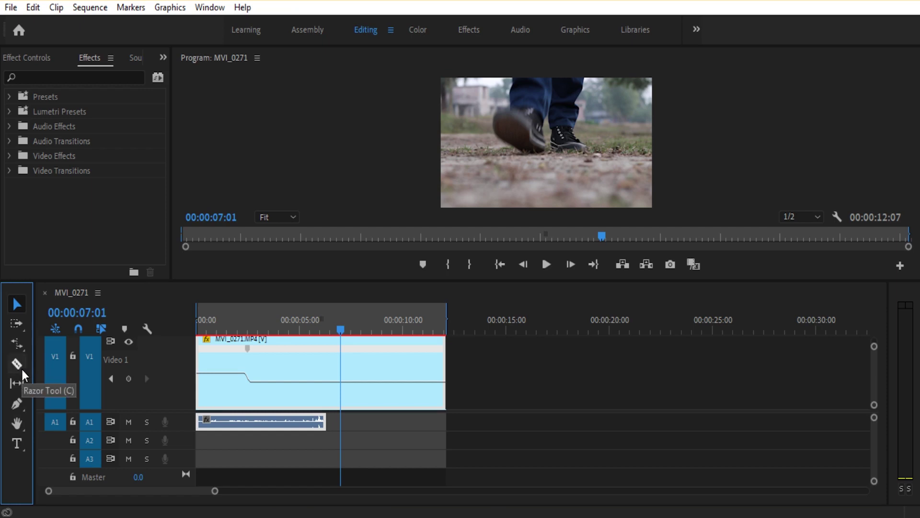
# - Undock the Tools panel into a floating window
pyautogui.rightClick(14, 290)
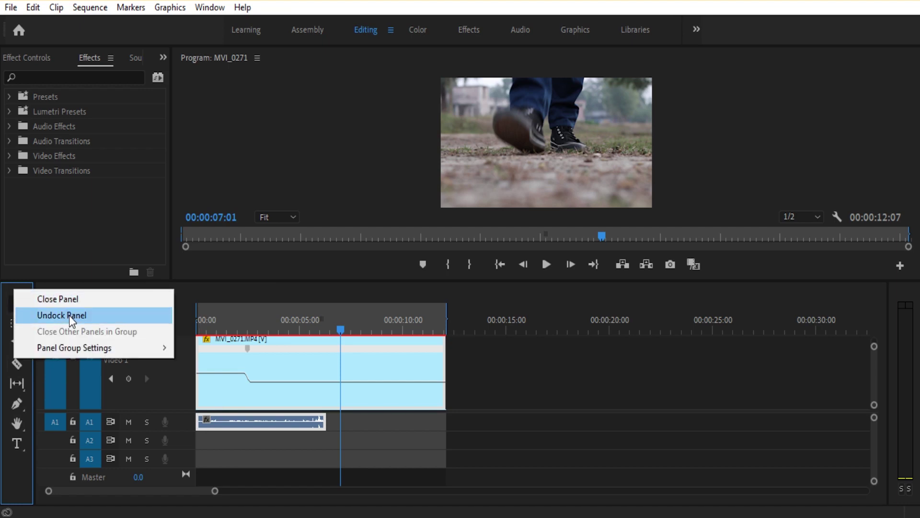
pyautogui.click(538, 388)
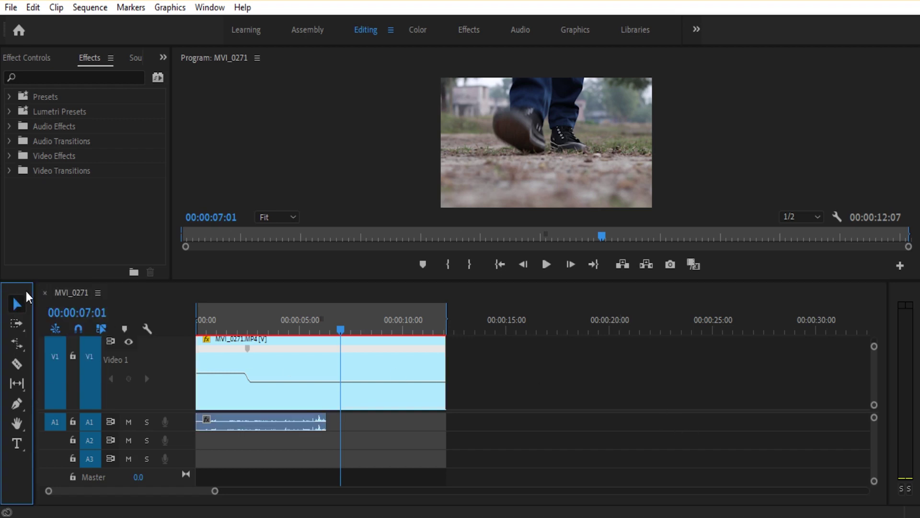
pyautogui.click(100, 251)
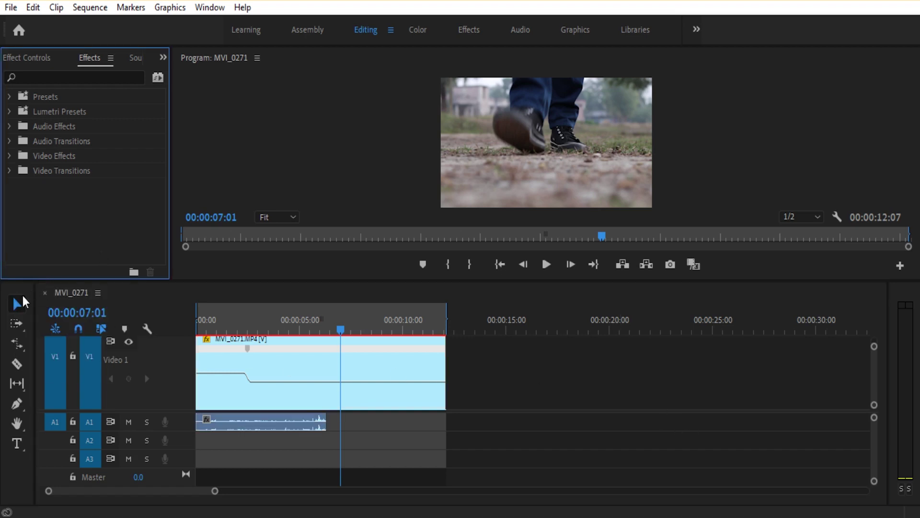
pyautogui.click(19, 289)
pyautogui.rightClick(19, 289)
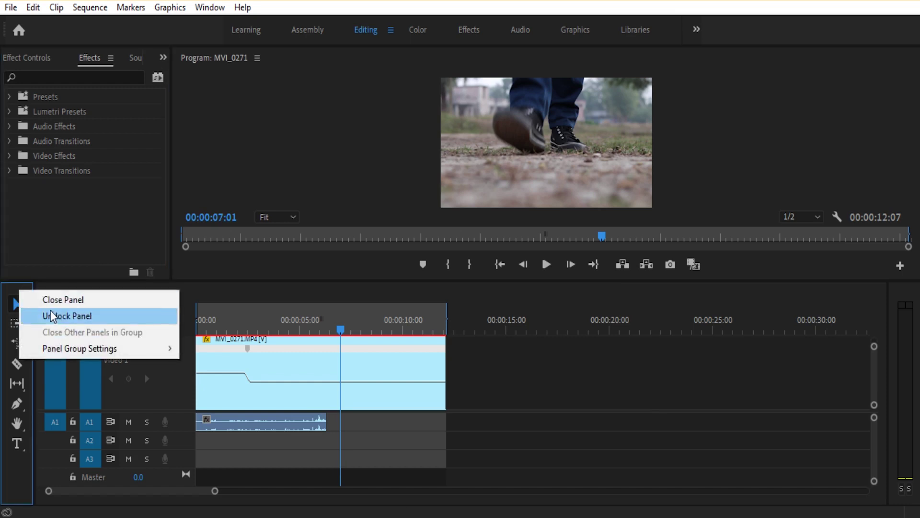
pyautogui.click(60, 315)
# - Dock the floating Tools panel back as a narrow column left of the timeline
pyautogui.moveTo(86, 285)
pyautogui.mouseDown()
pyautogui.moveTo(548, 195)
pyautogui.moveTo(553, 158)
pyautogui.mouseUp()
pyautogui.moveTo(552, 154)
pyautogui.mouseDown()
pyautogui.moveTo(561, 197)
pyautogui.moveTo(598, 79)
pyautogui.moveTo(230, 168)
pyautogui.mouseUp()
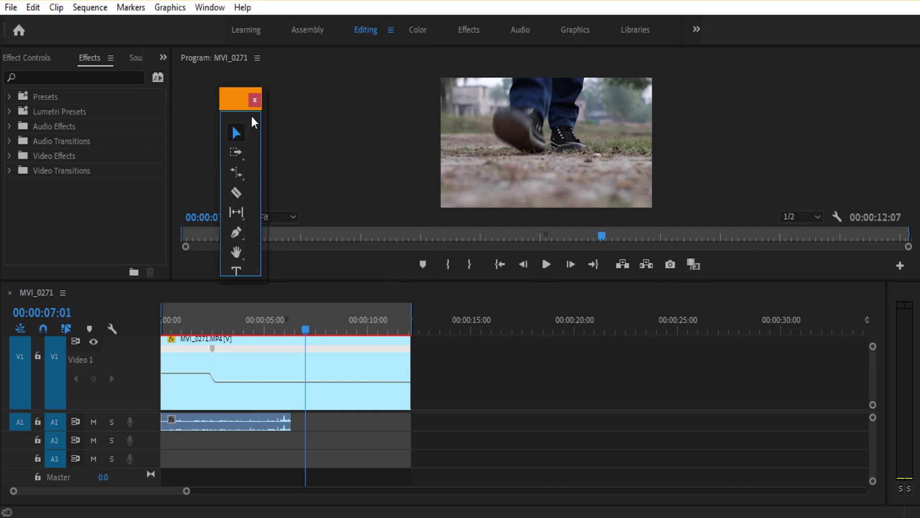
pyautogui.moveTo(254, 122); pyautogui.dragTo(229, 104)
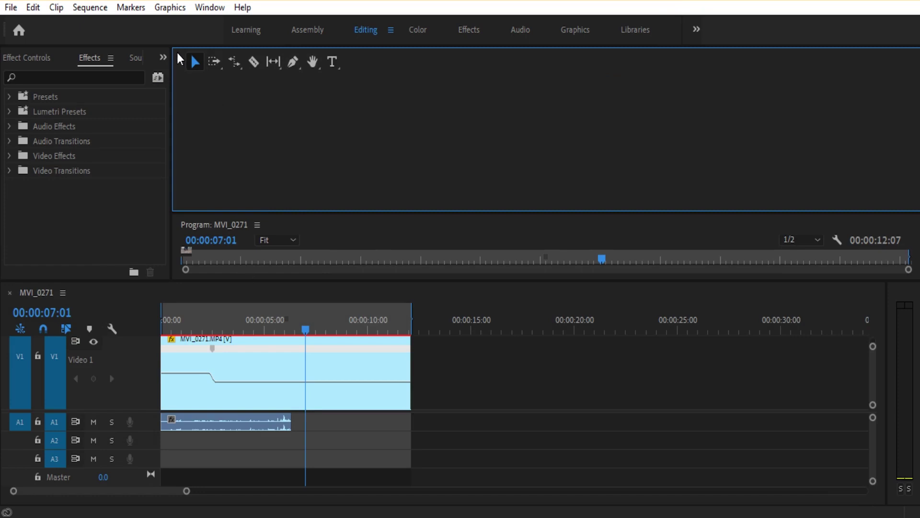
pyautogui.moveTo(178, 62)
pyautogui.mouseDown()
pyautogui.moveTo(92, 336)
pyautogui.moveTo(227, 114)
pyautogui.moveTo(18, 364)
pyautogui.mouseUp()
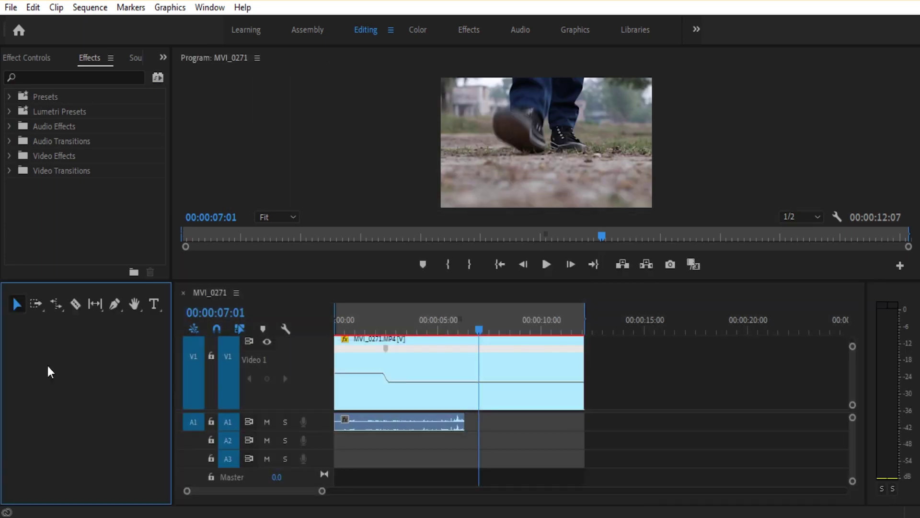
# - Narrow the Tools column, enlarge the timeline upward, and widen the audio meters slightly
pyautogui.moveTo(172, 360); pyautogui.dragTo(5, 386)
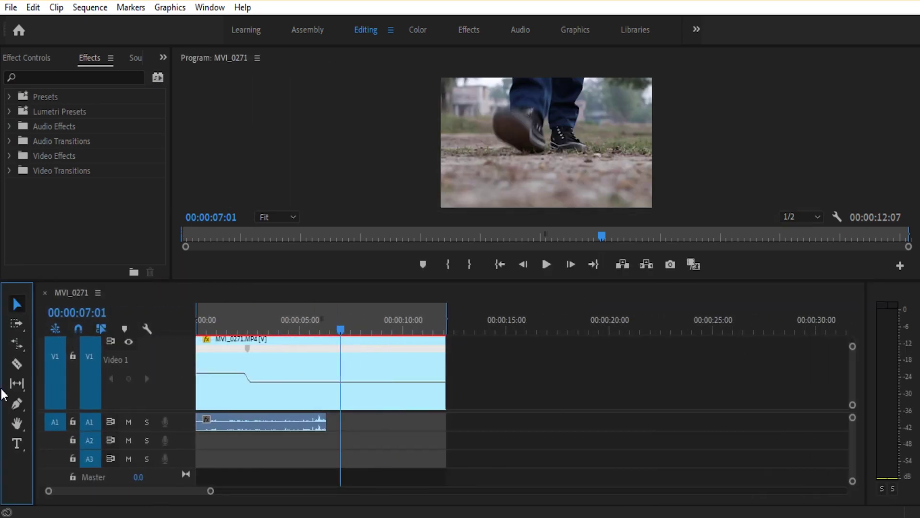
pyautogui.click(899, 294)
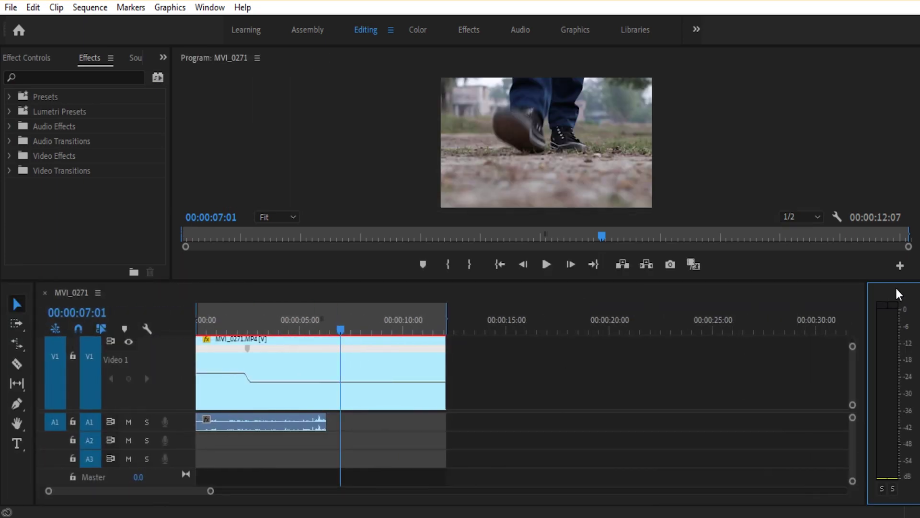
pyautogui.moveTo(868, 281); pyautogui.dragTo(801, 196)
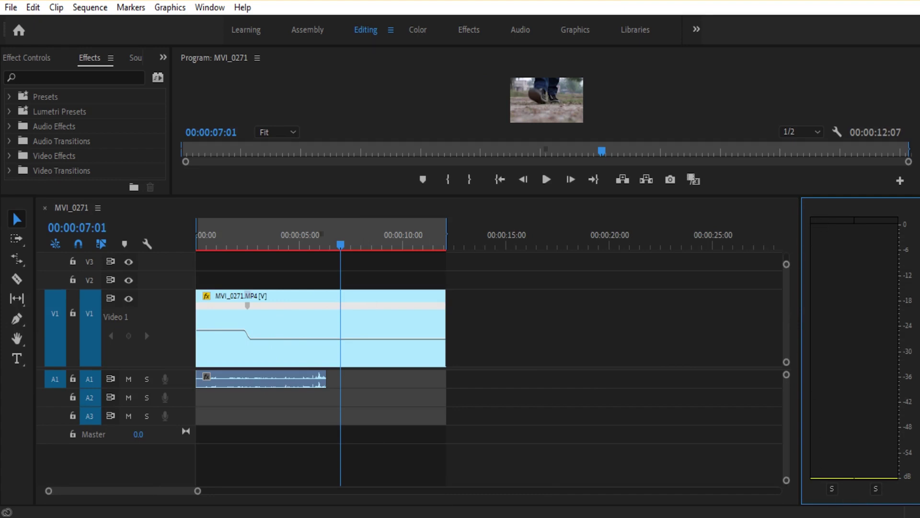
pyautogui.moveTo(803, 336); pyautogui.dragTo(794, 376)
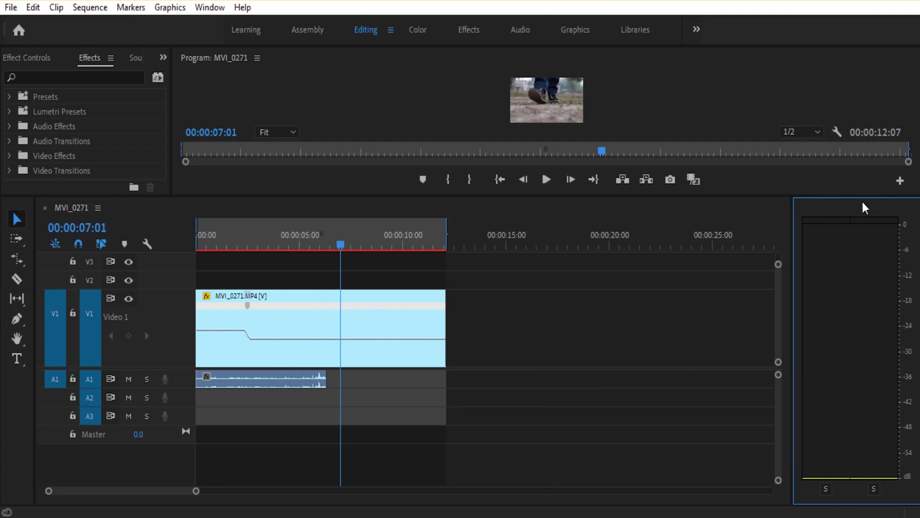
# - Dock the audio meters as a strip beside the Program monitor and make the monitor taller
pyautogui.moveTo(875, 207); pyautogui.dragTo(904, 115)
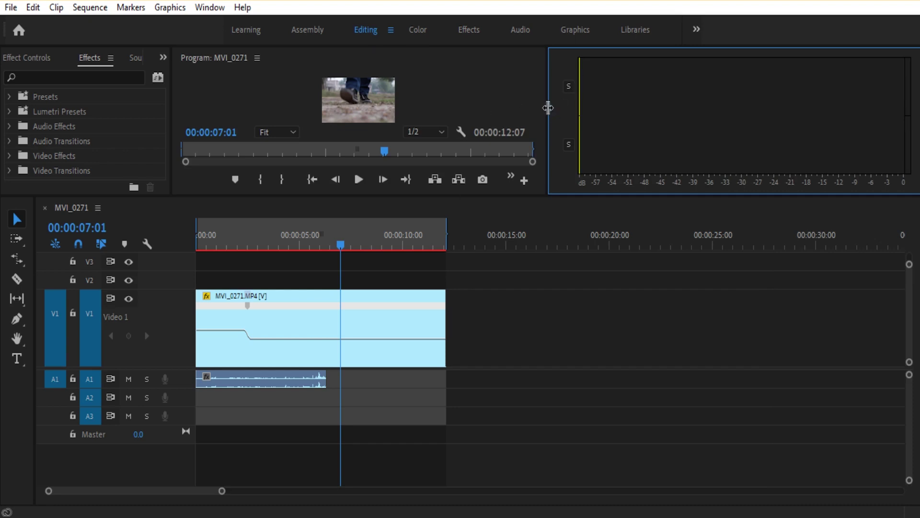
pyautogui.moveTo(549, 115); pyautogui.dragTo(917, 141)
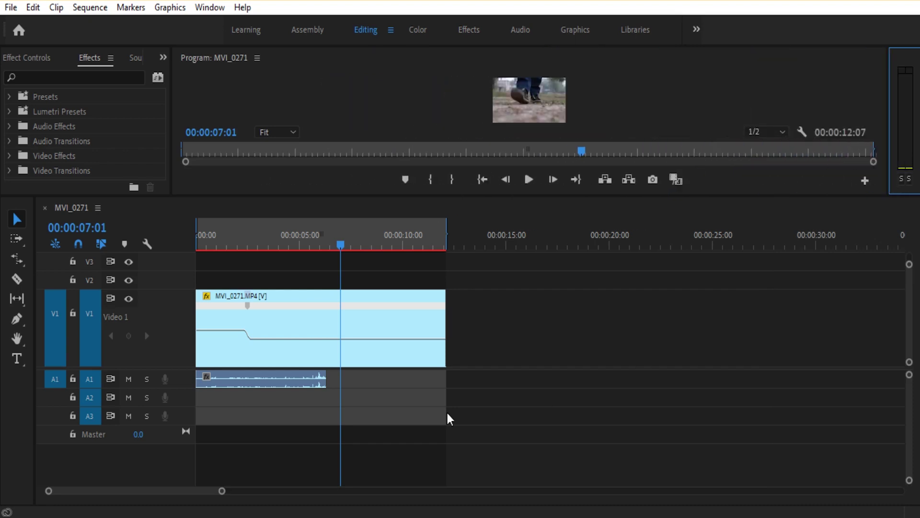
pyautogui.moveTo(575, 197)
pyautogui.mouseDown()
pyautogui.moveTo(593, 332)
pyautogui.moveTo(592, 306)
pyautogui.mouseUp()
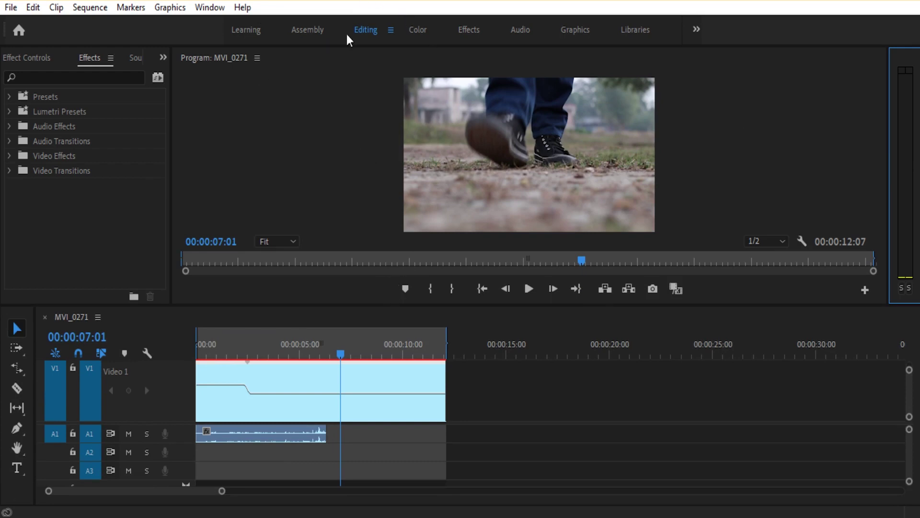
# - Save the current layout from the Editing workspace menu as a new workspace, titled with the user's name
pyautogui.click(391, 30)
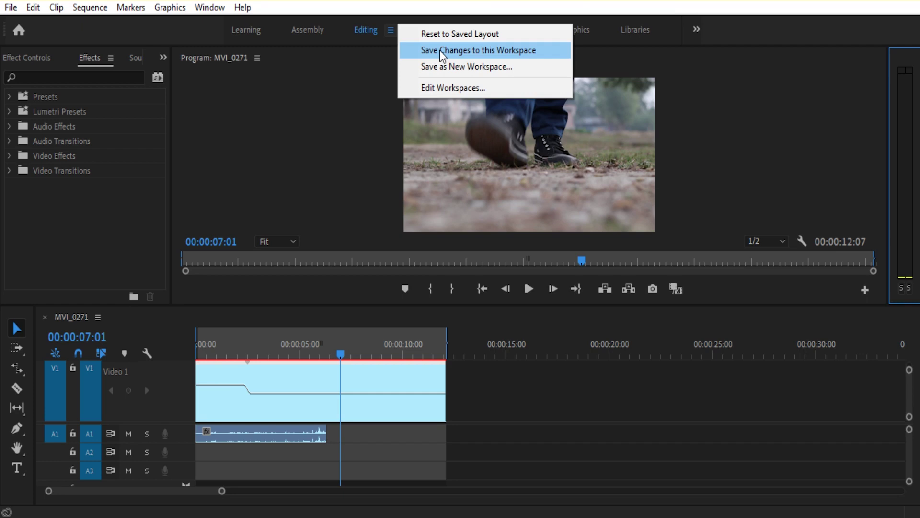
pyautogui.click(353, 91)
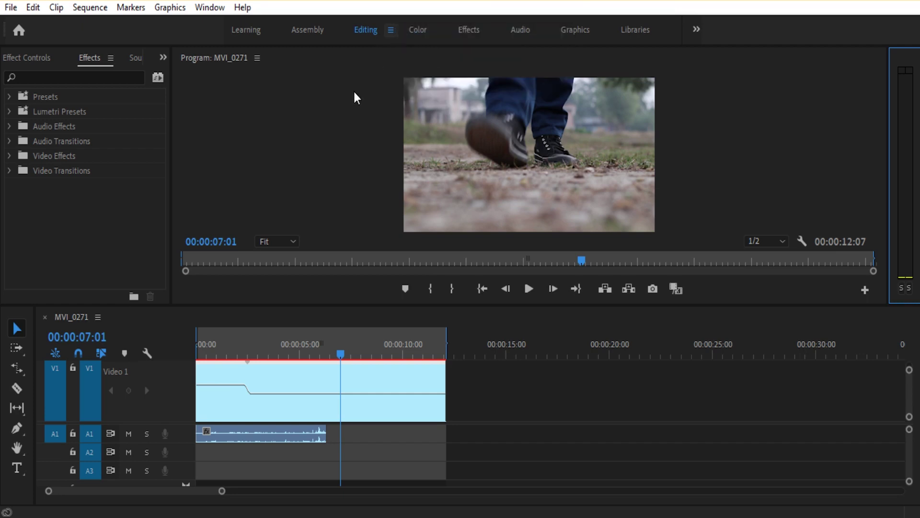
pyautogui.click(392, 29)
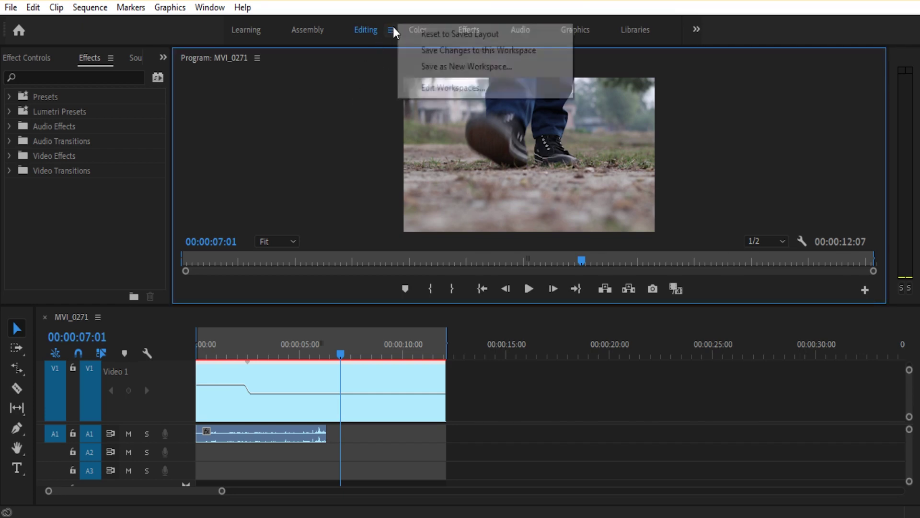
pyautogui.click(444, 66)
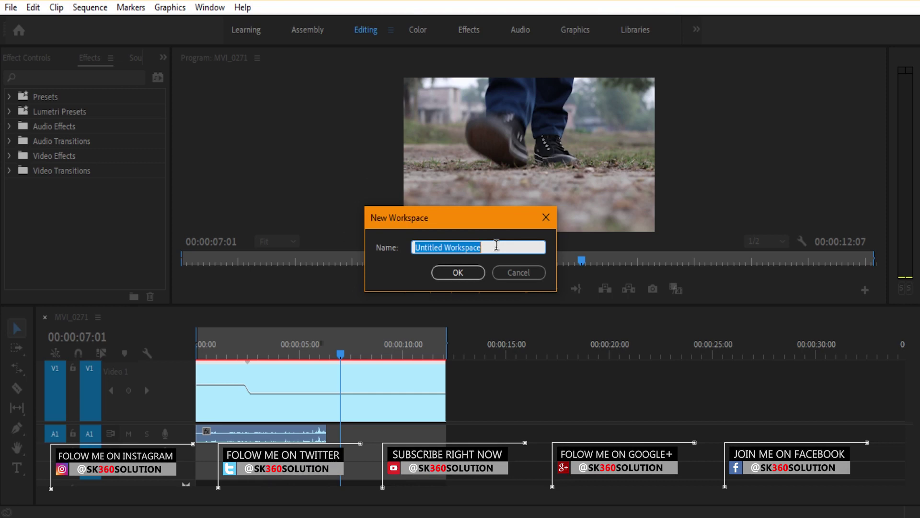
pyautogui.write('sk s')
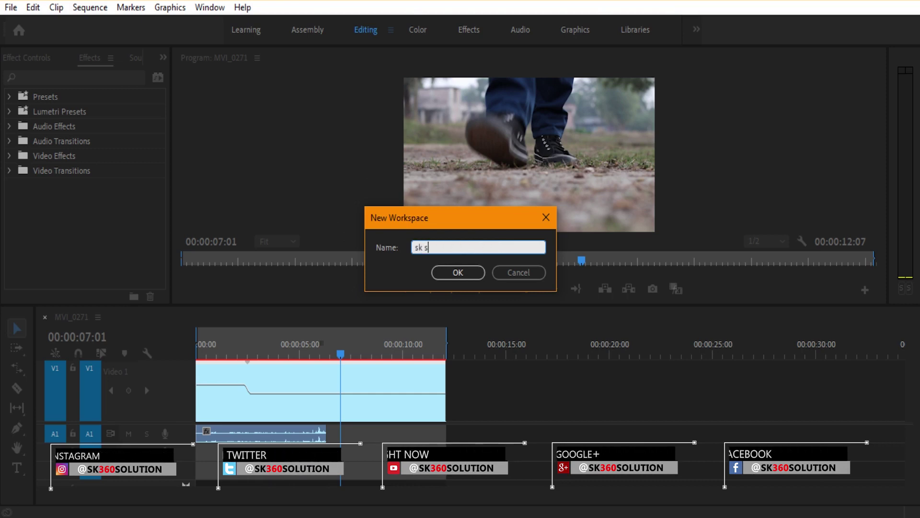
pyautogui.write('umon')
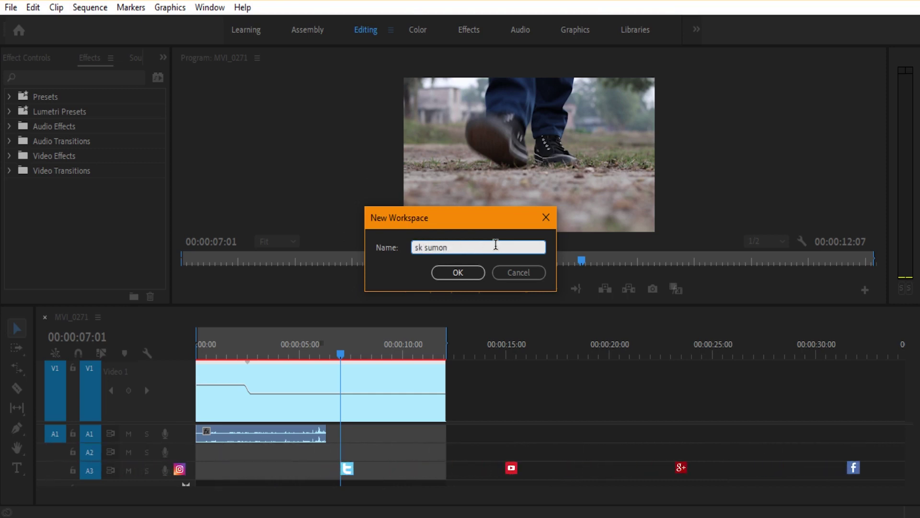
pyautogui.click(462, 273)
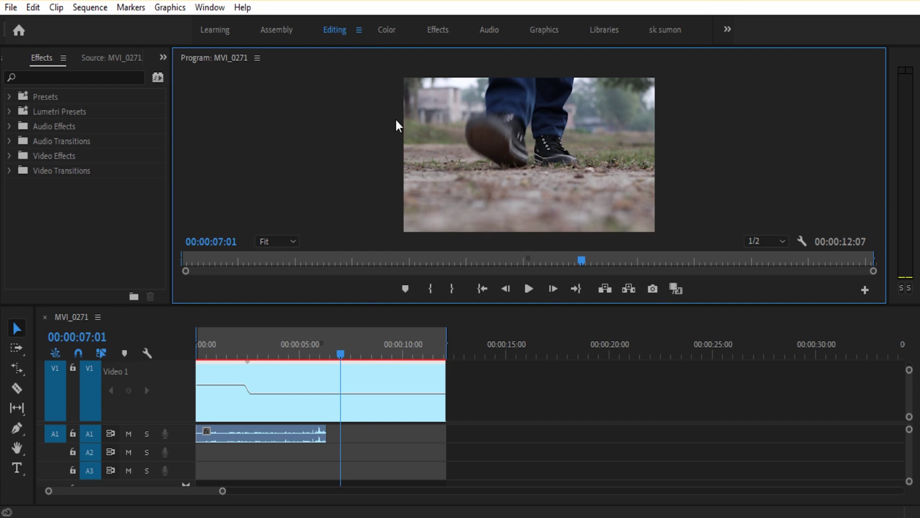
# - Reset the Editing workspace to its saved layout, then switch to the new custom workspace
pyautogui.click(358, 32)
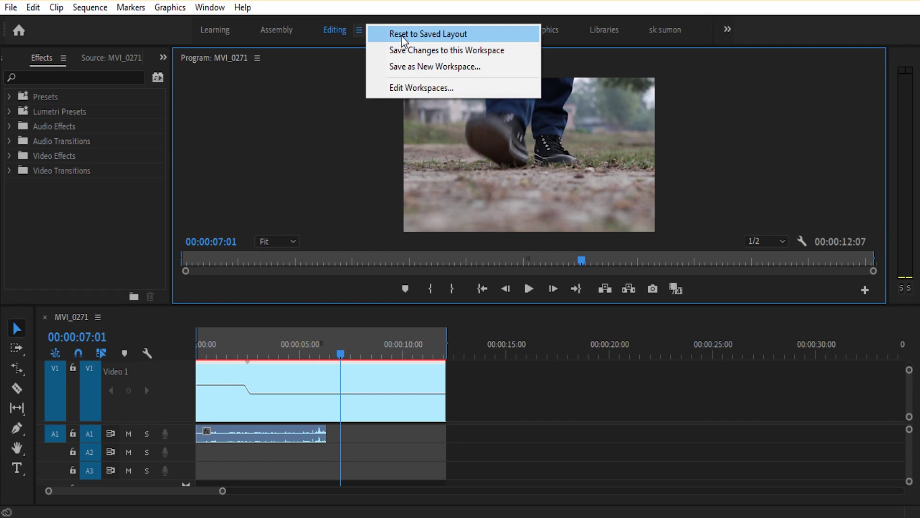
pyautogui.click(401, 35)
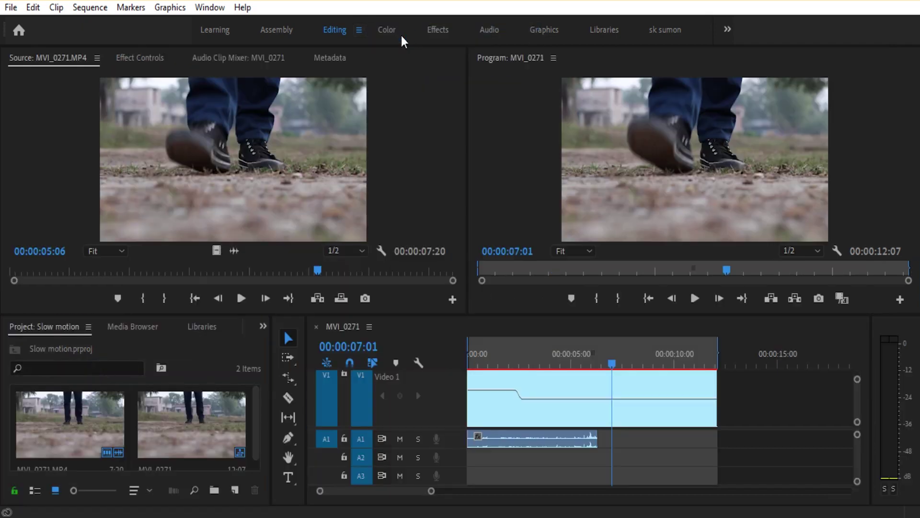
pyautogui.click(664, 31)
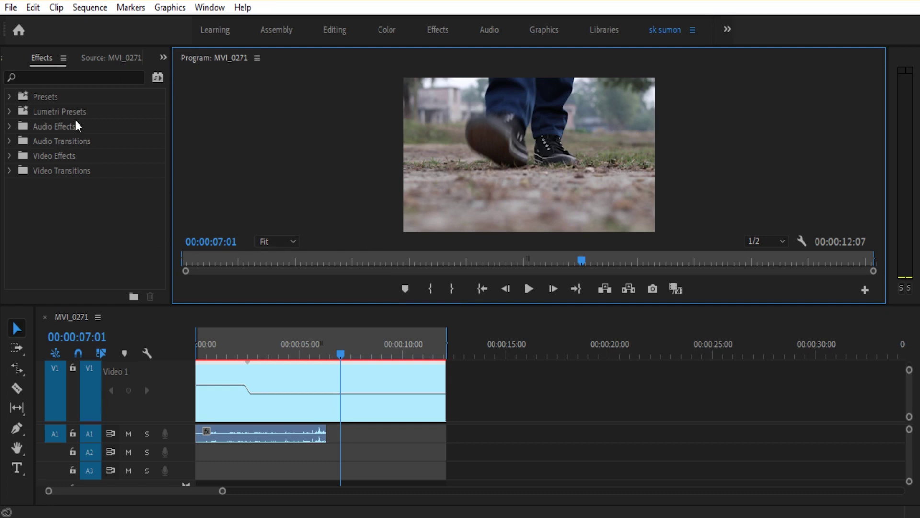
# - Rearrange panels in the custom workspace around the Effects panel and Program monitor
pyautogui.click(99, 190)
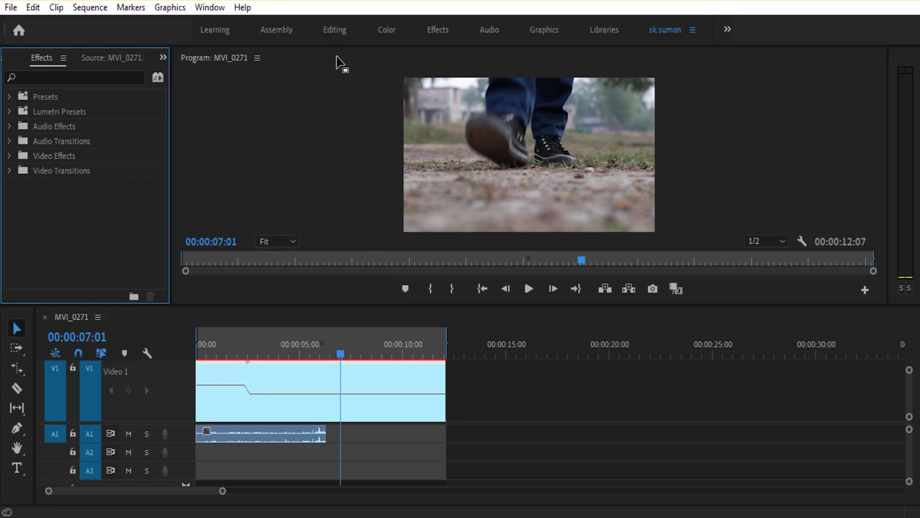
pyautogui.moveTo(336, 60); pyautogui.dragTo(276, 279)
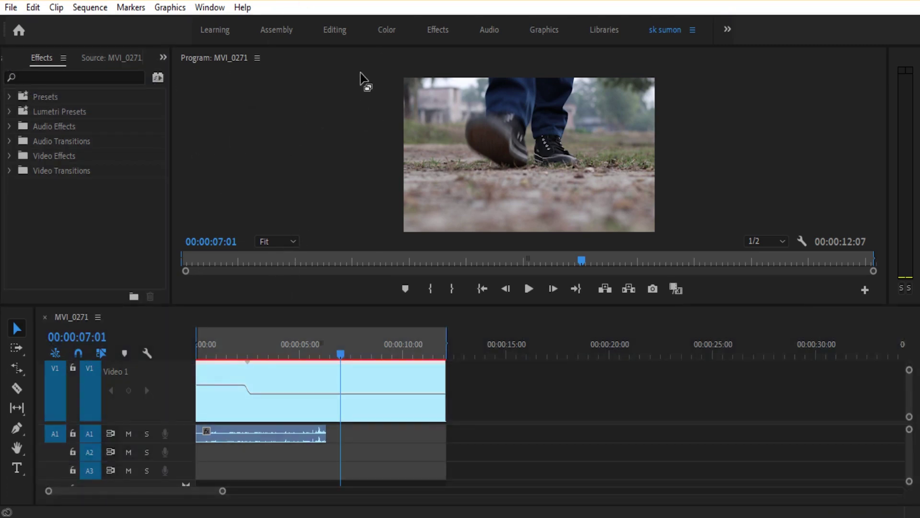
pyautogui.click(361, 77)
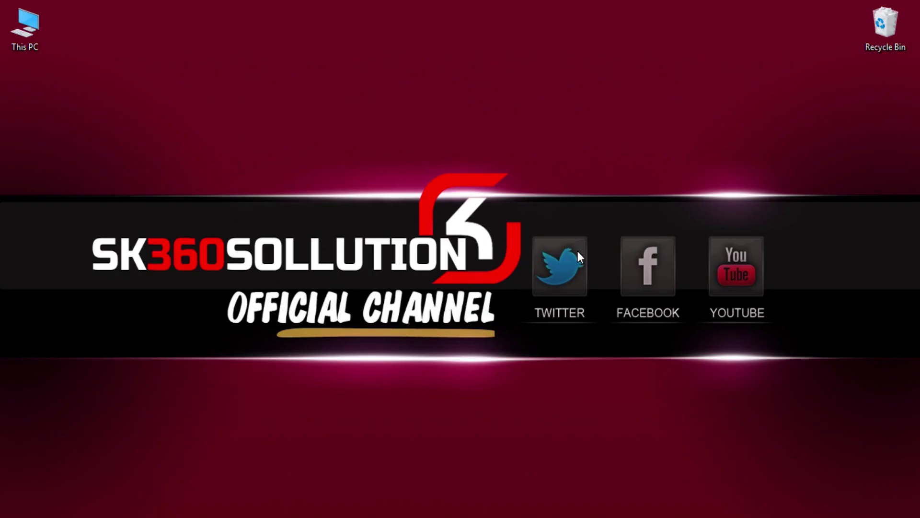